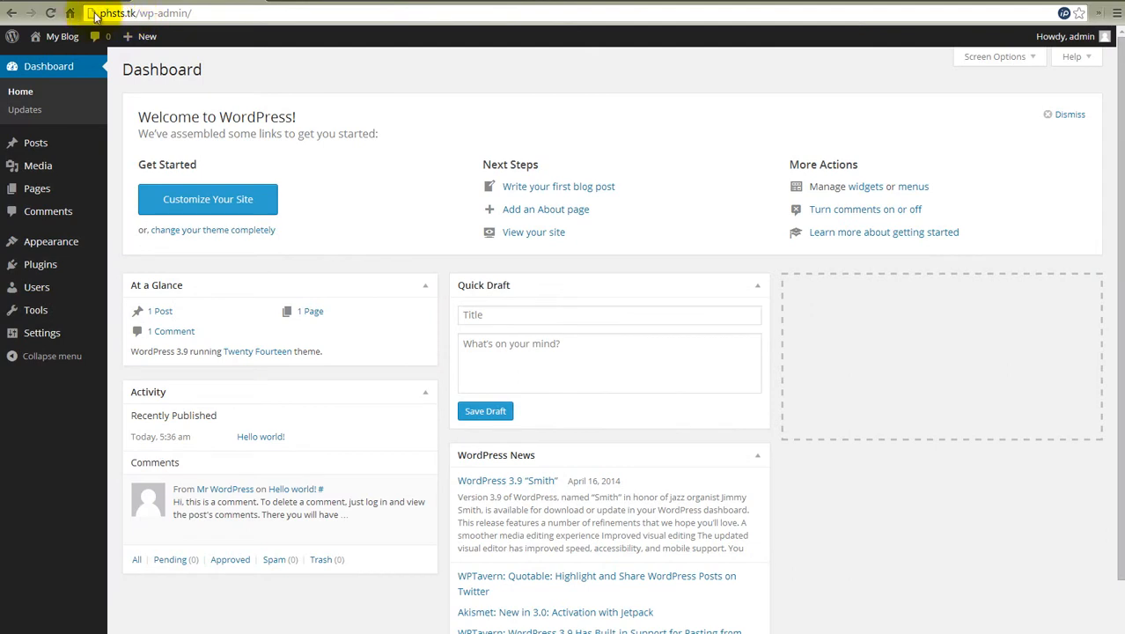
pyautogui.moveTo(100, 14); pyautogui.dragTo(191, 15)
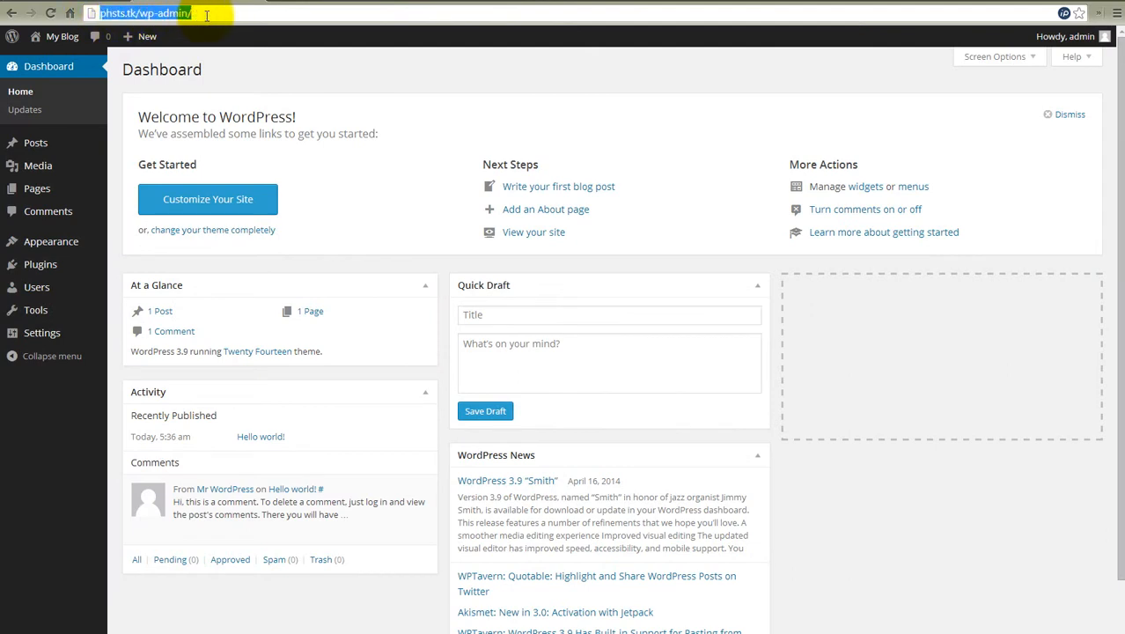
pyautogui.click(210, 13)
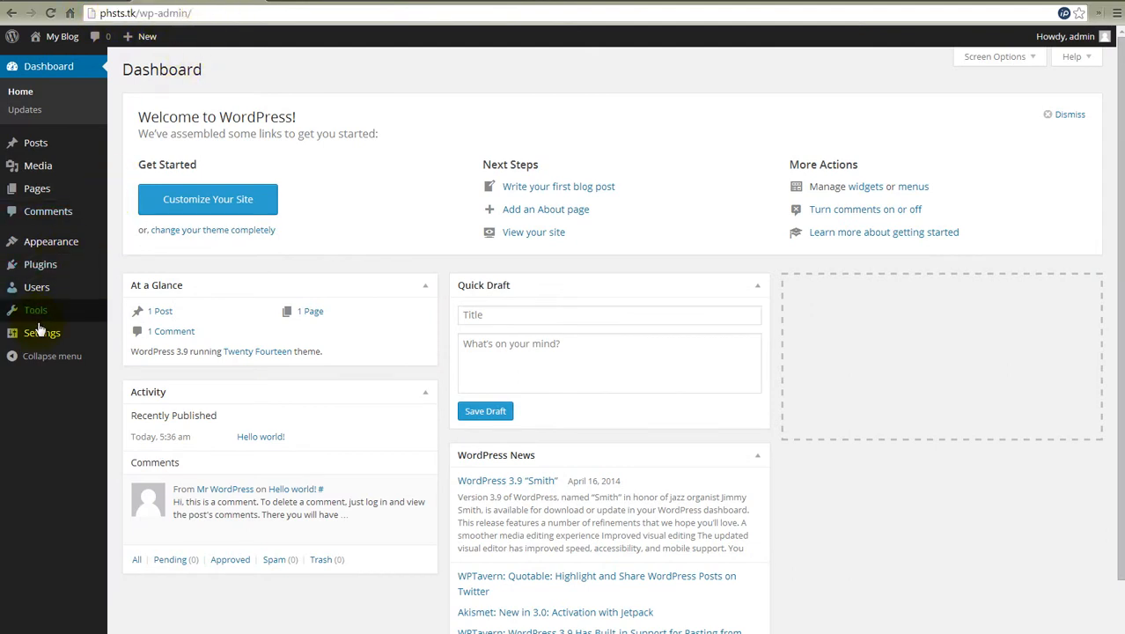
pyautogui.moveTo(47, 333)
pyautogui.click(131, 334)
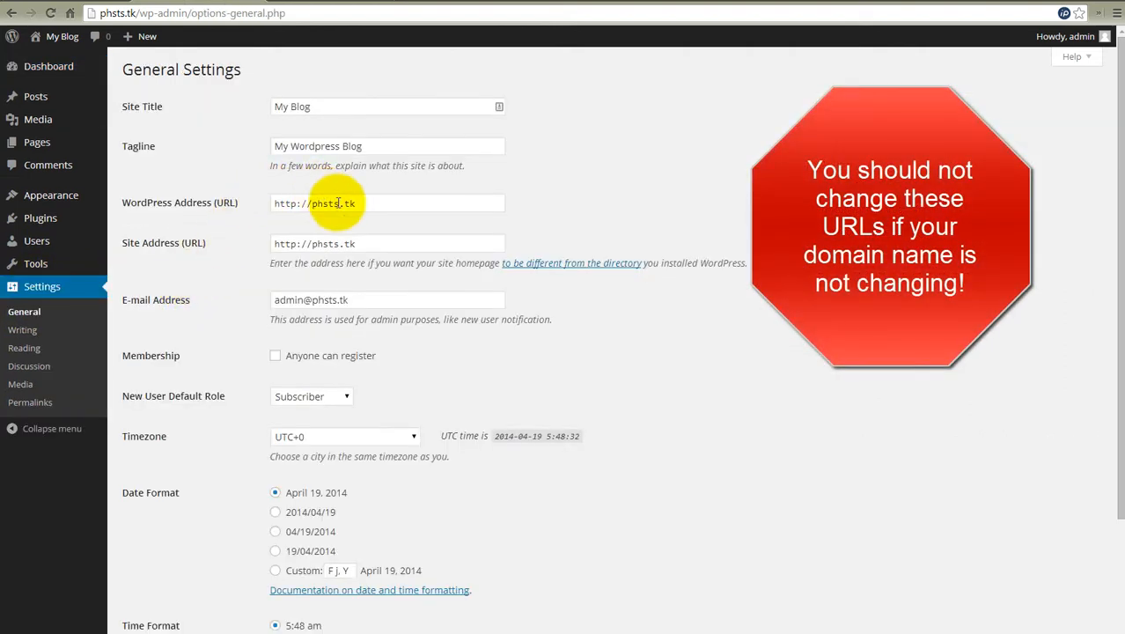
pyautogui.moveTo(359, 204); pyautogui.dragTo(315, 206)
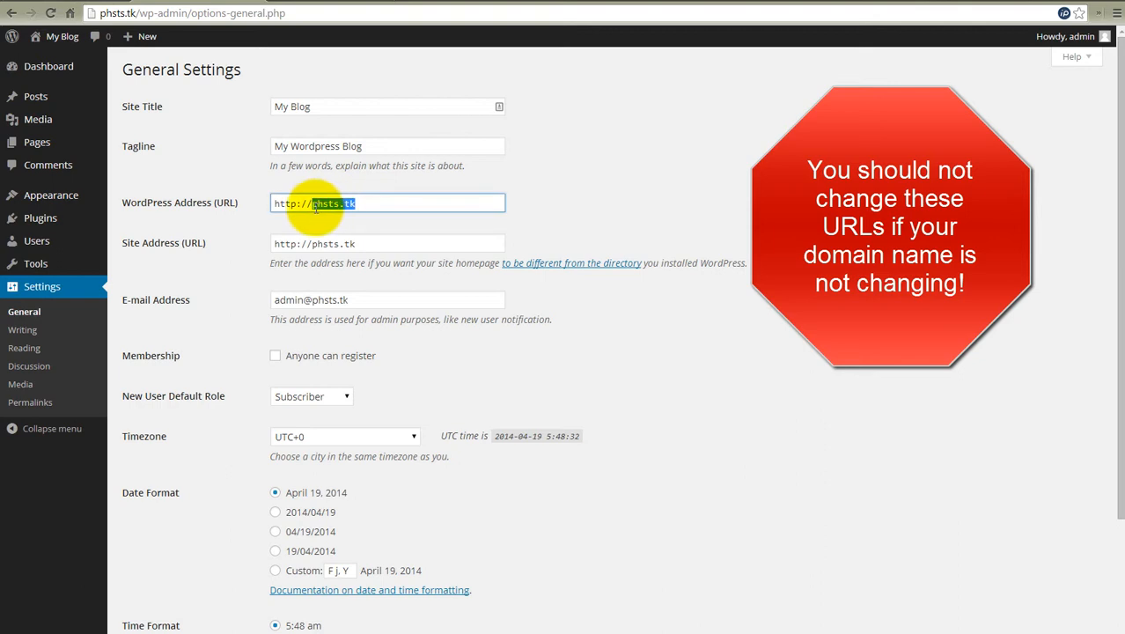
pyautogui.write('devdoma')
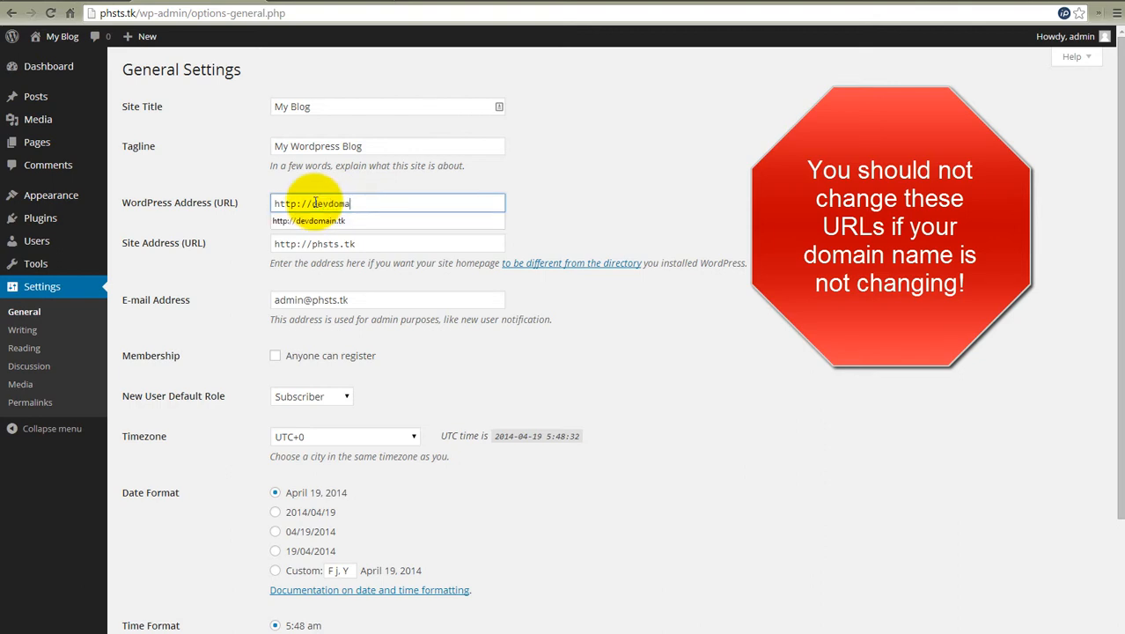
pyautogui.press('Down')
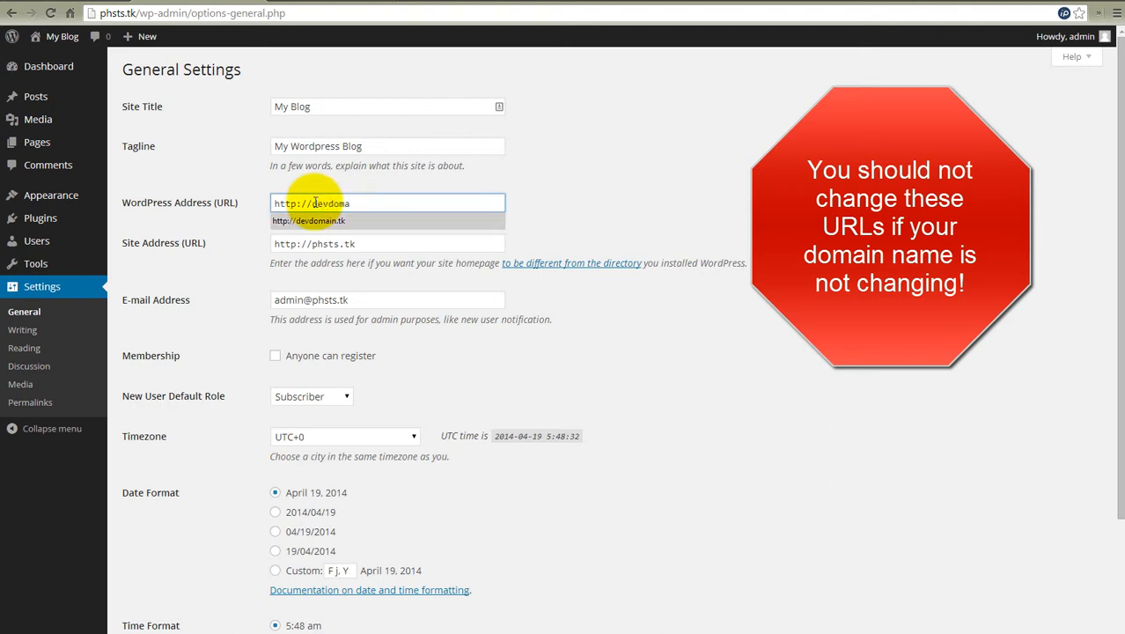
pyautogui.write('vdoma')
pyautogui.press('Return')
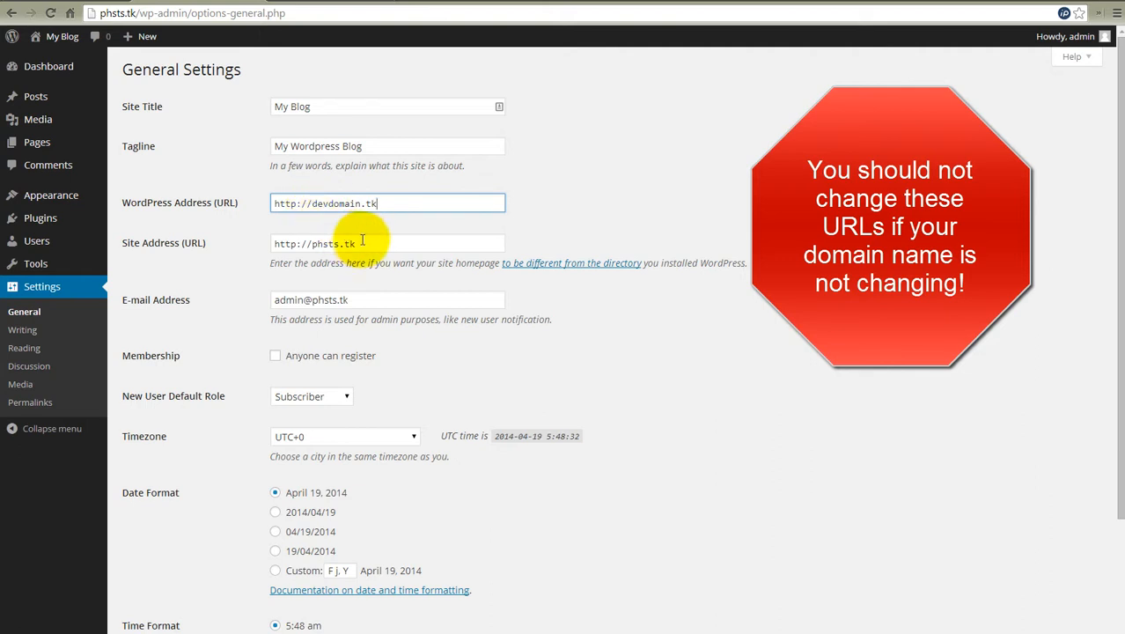
pyautogui.moveTo(373, 245); pyautogui.dragTo(318, 243)
pyautogui.write('d')
pyautogui.press('Down')
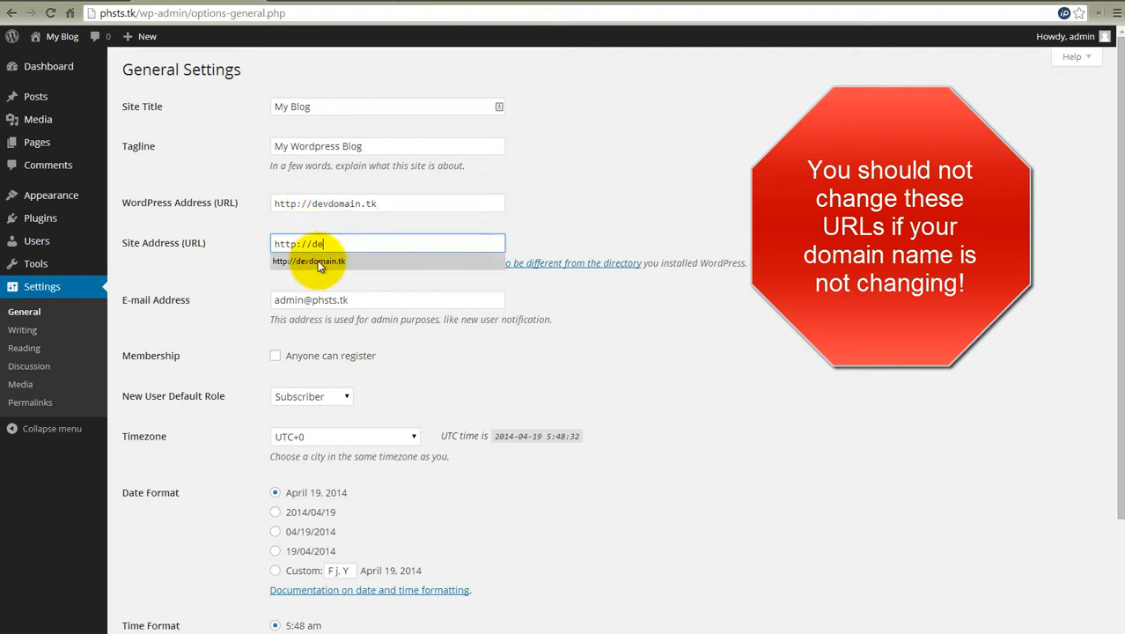
pyautogui.press('Return')
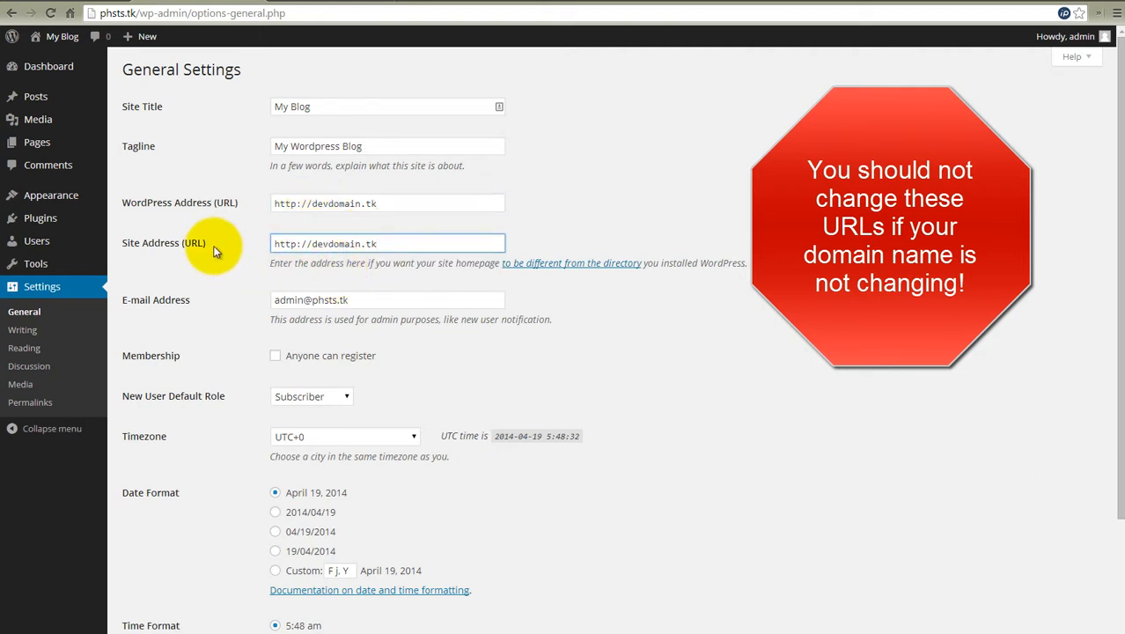
pyautogui.scroll(-2, 262, 234)
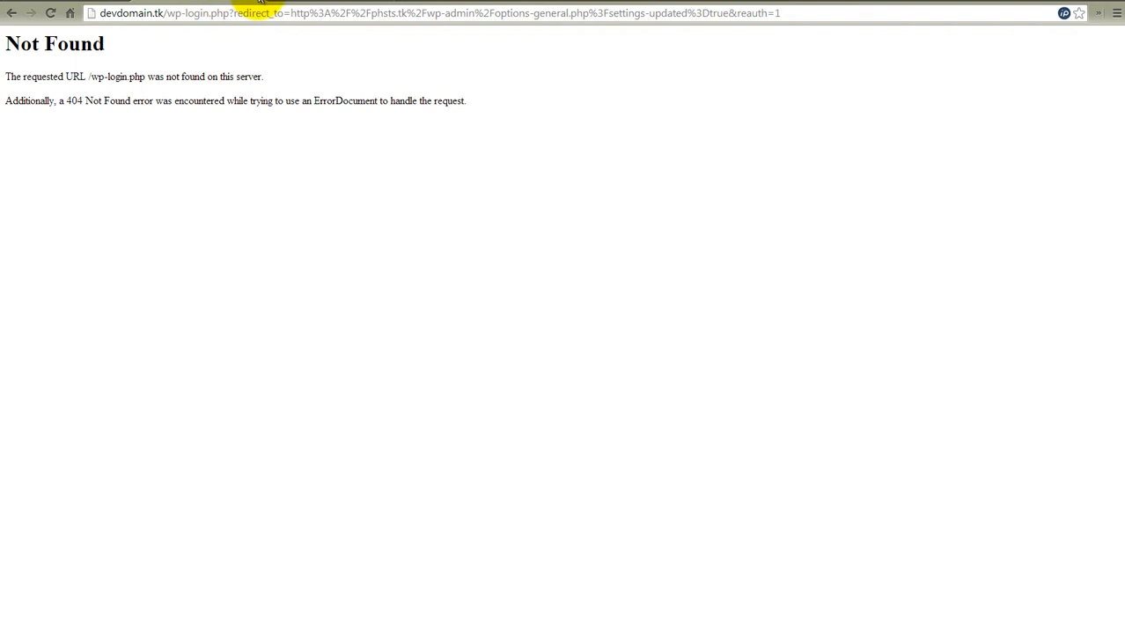
# - Switch to cPanel for phsts.tk and open the File Manager in the site's public_html folder
pyautogui.click(257, 0)
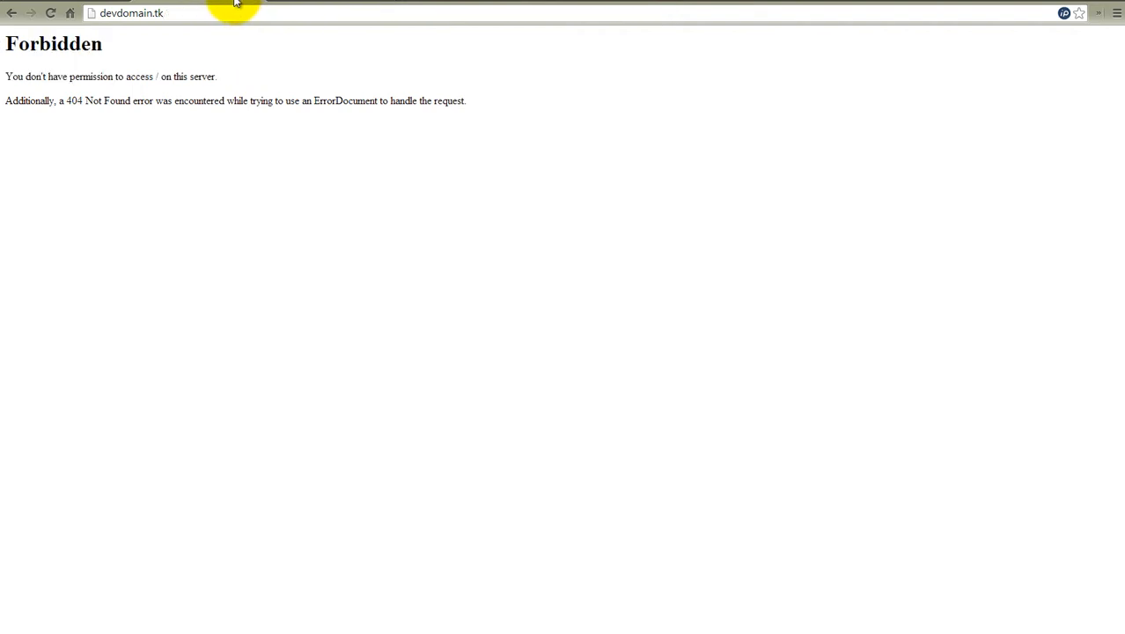
pyautogui.click(63, 3)
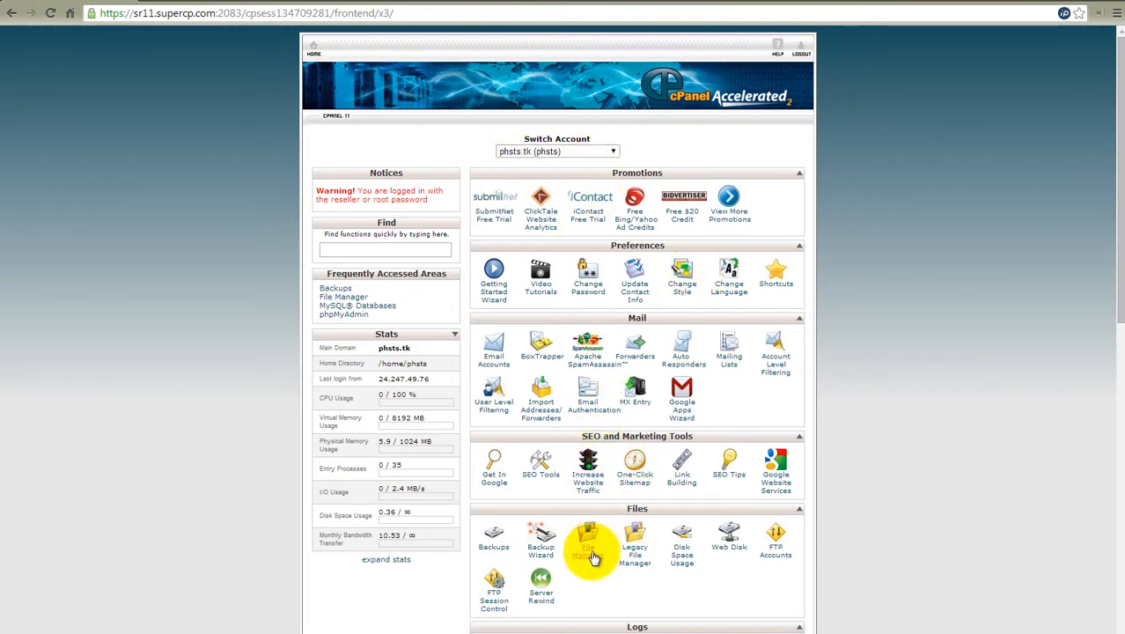
pyautogui.click(589, 547)
pyautogui.click(556, 429)
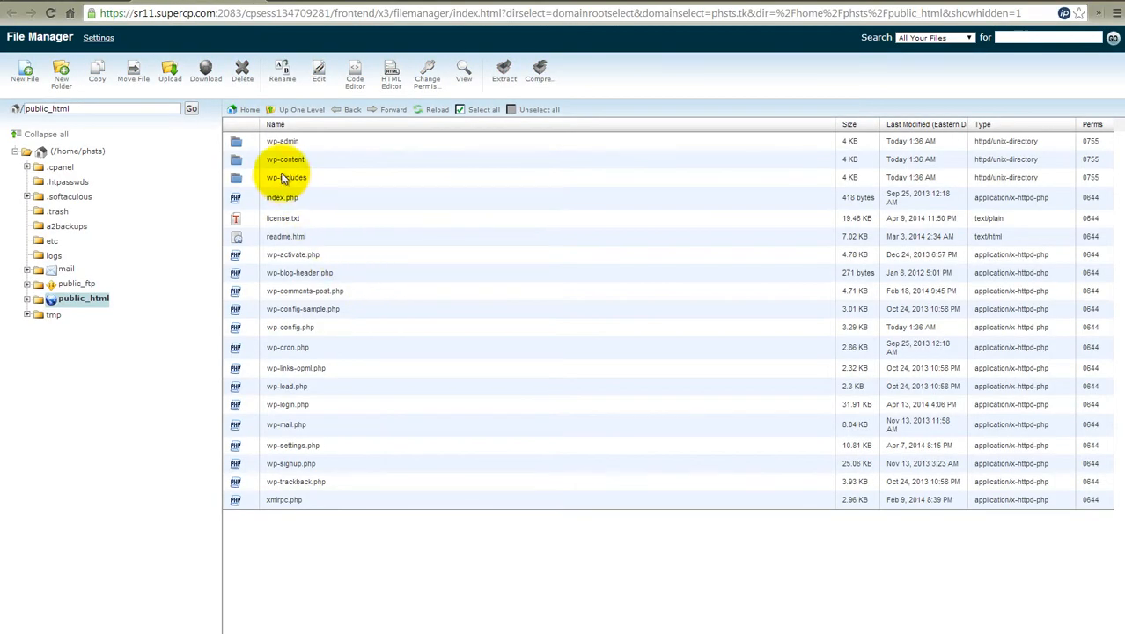
# - Compress all files and folders in public_html into the Zip archive /public_html/wp-backup.zip and download it
pyautogui.click(239, 142)
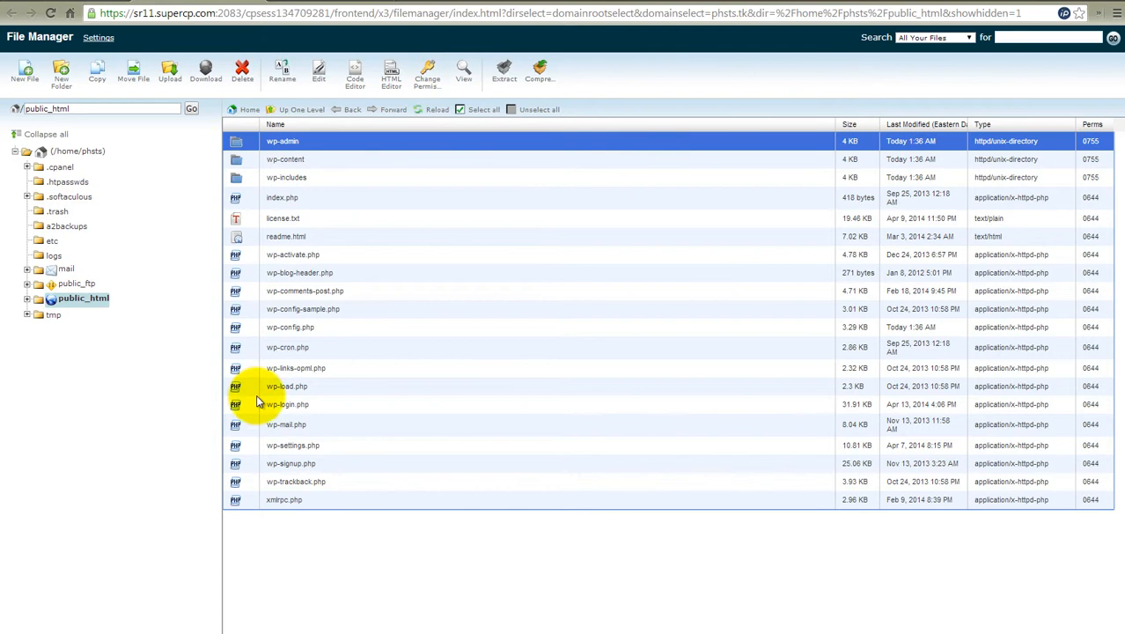
pyautogui.keyDown('shift'); pyautogui.click(246, 500); pyautogui.keyUp('shift')
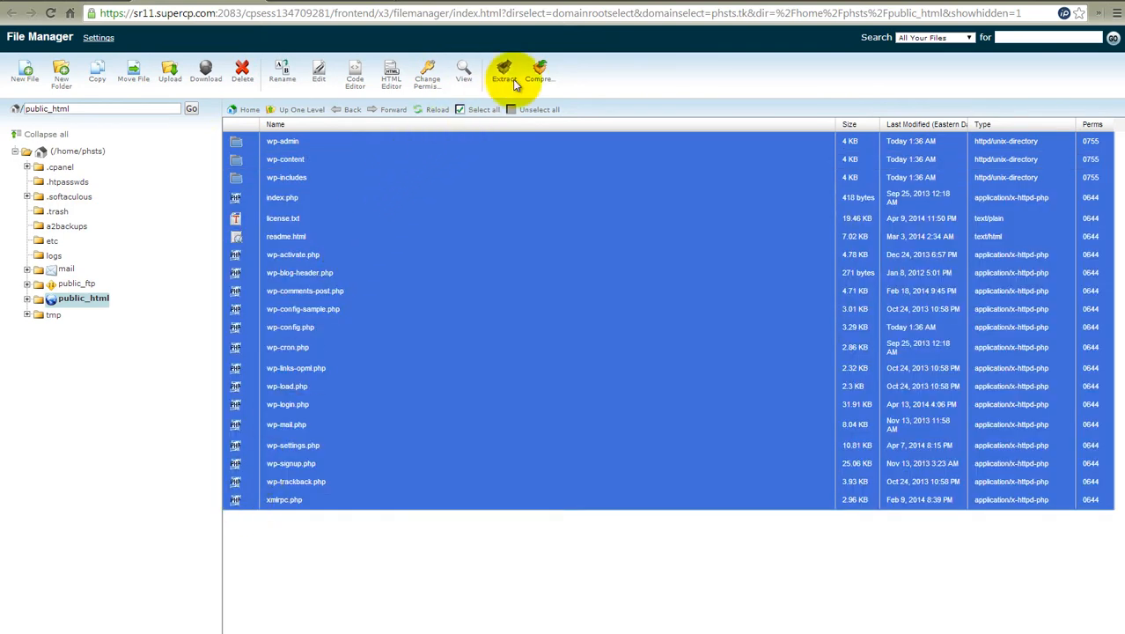
pyautogui.click(540, 76)
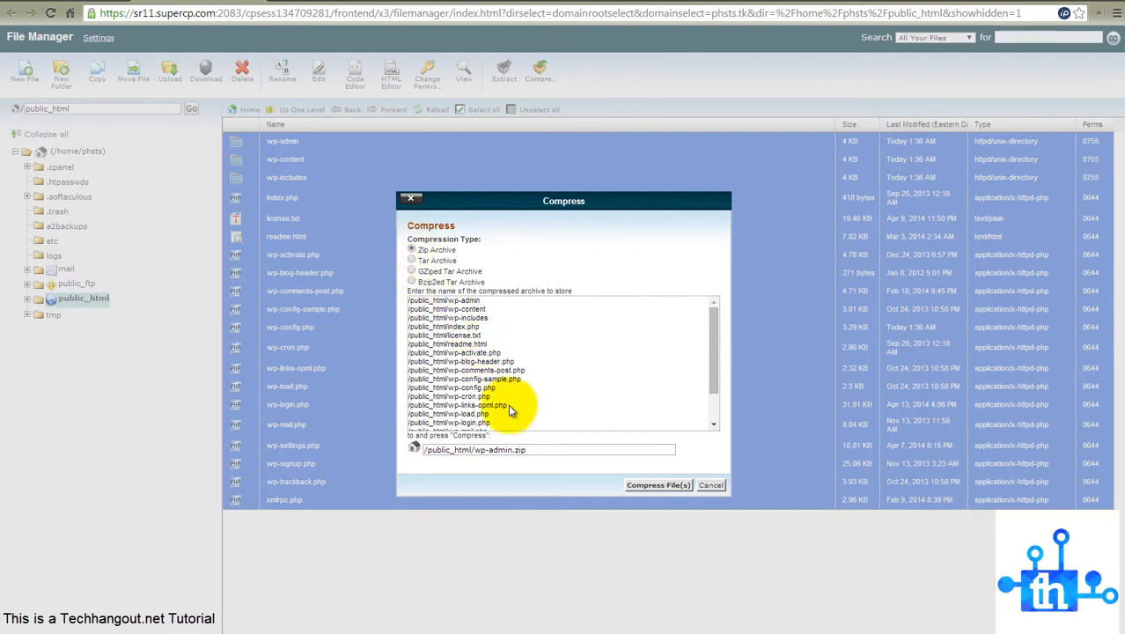
pyautogui.moveTo(533, 448); pyautogui.dragTo(484, 452)
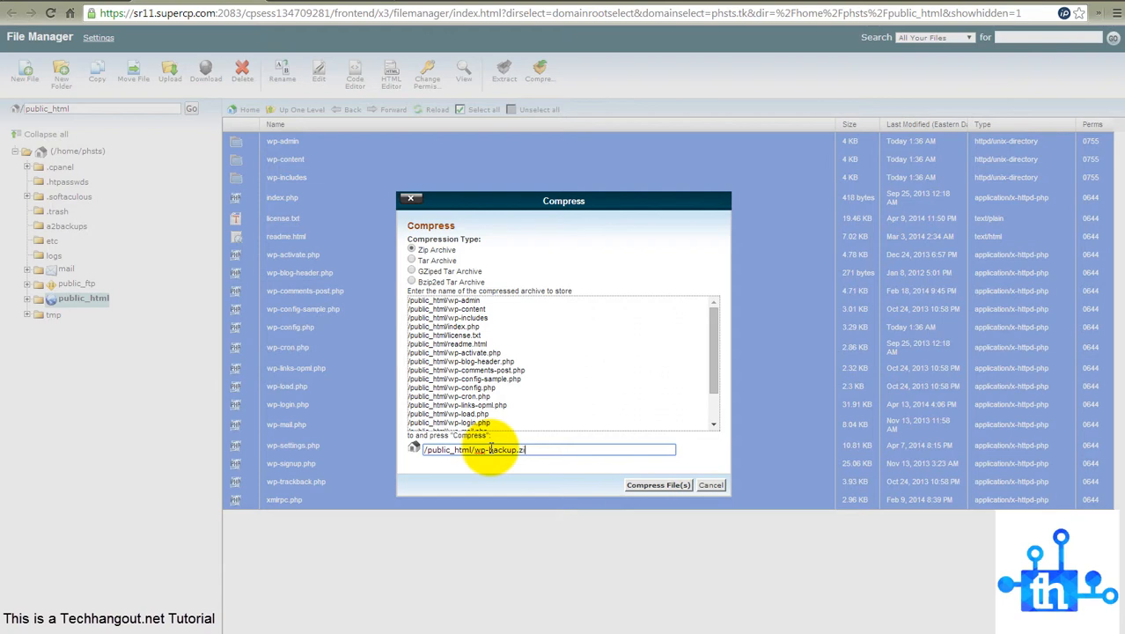
pyautogui.click(657, 485)
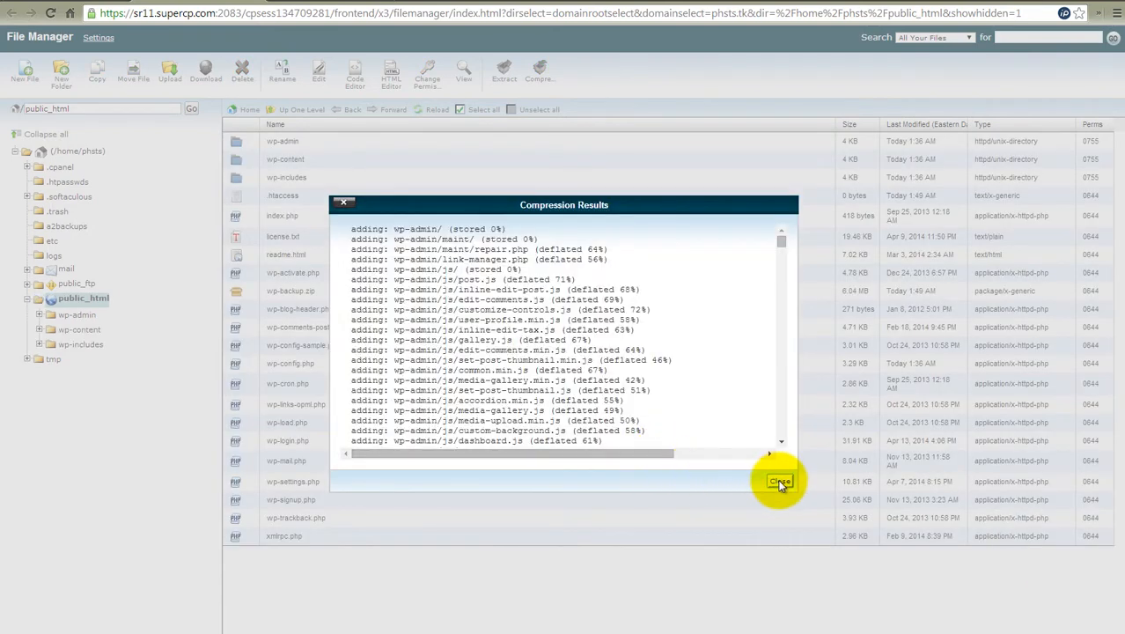
pyautogui.click(780, 480)
pyautogui.click(244, 293)
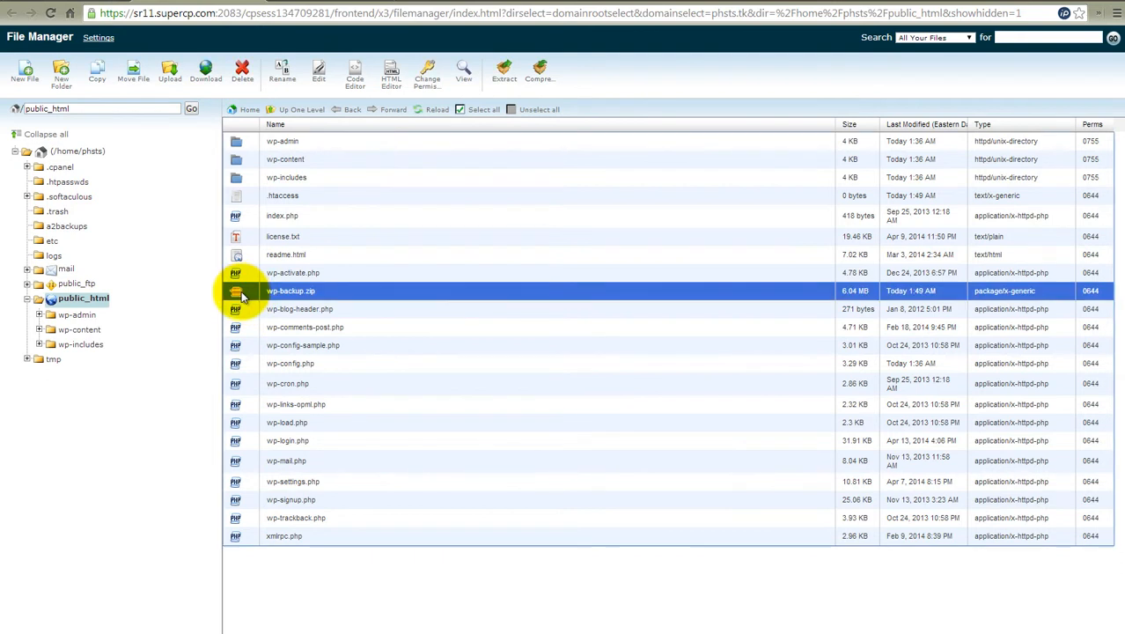
pyautogui.click(207, 86)
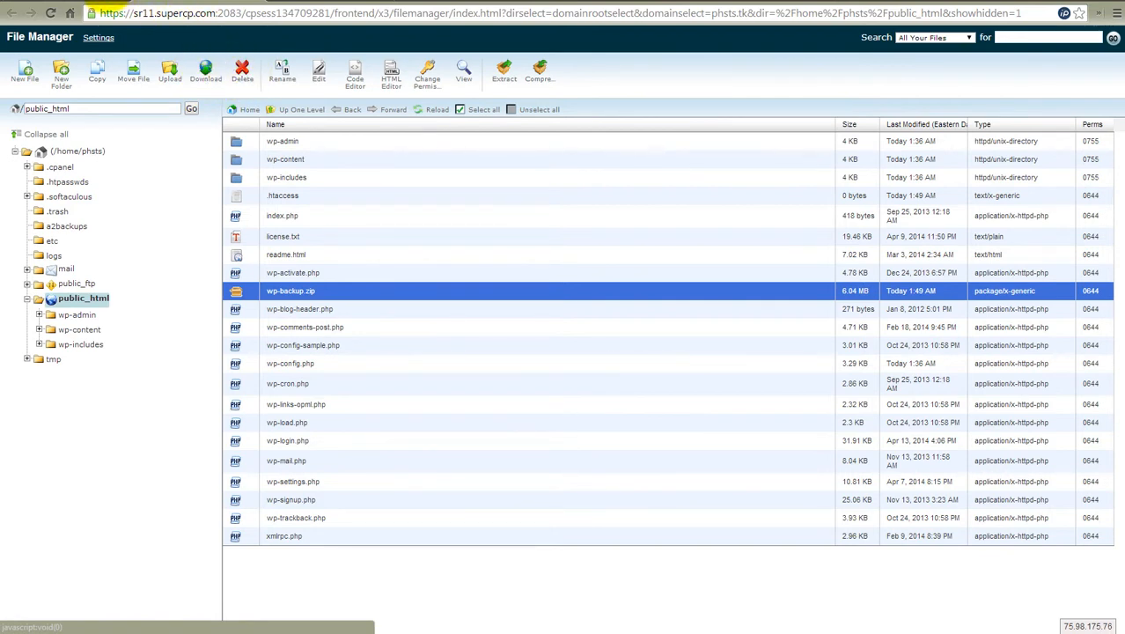
# - Return to cPanel and download a backup of the MySQL database phsts_wp950
pyautogui.click(92, 1)
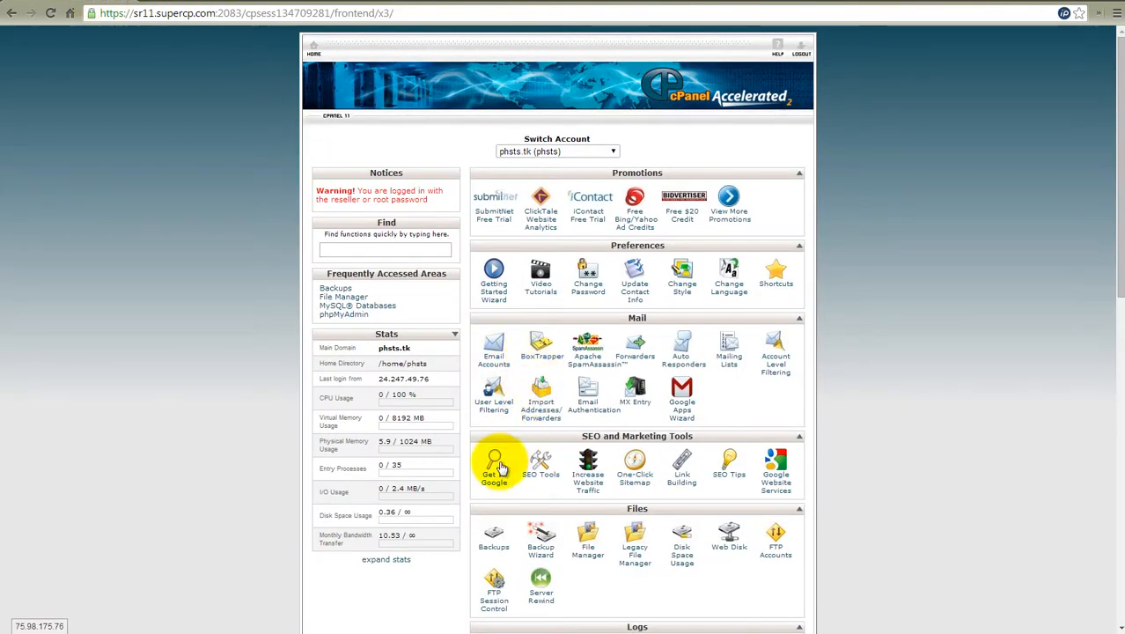
pyautogui.scroll(-1, 502, 469)
pyautogui.scroll(-1, 504, 473)
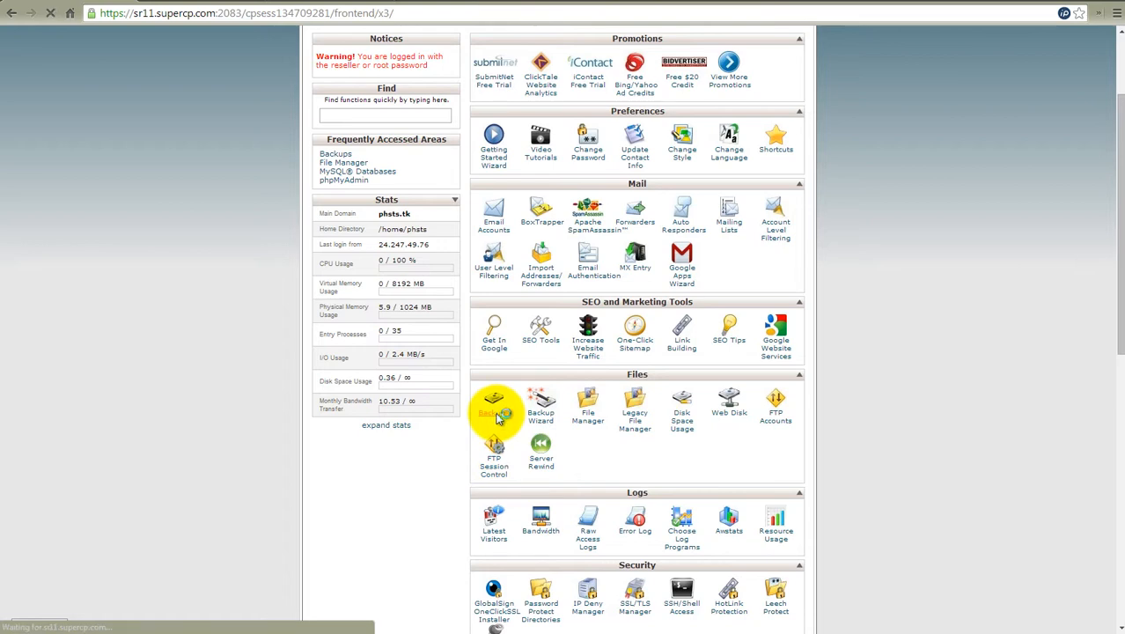
pyautogui.click(497, 412)
pyautogui.scroll(-1, 477, 414)
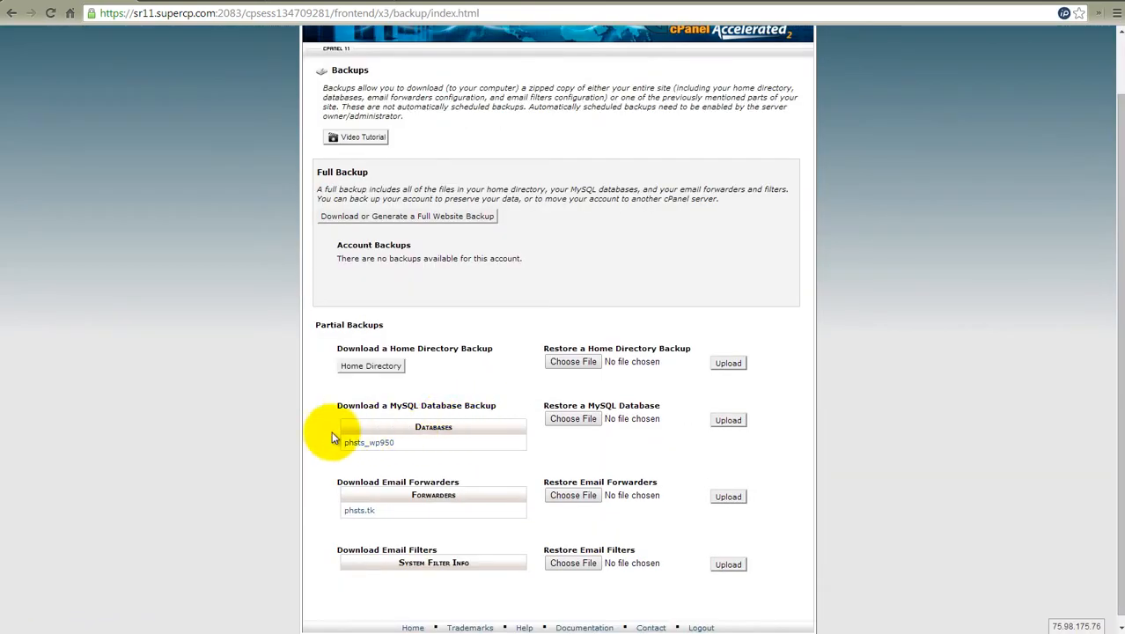
pyautogui.click(376, 449)
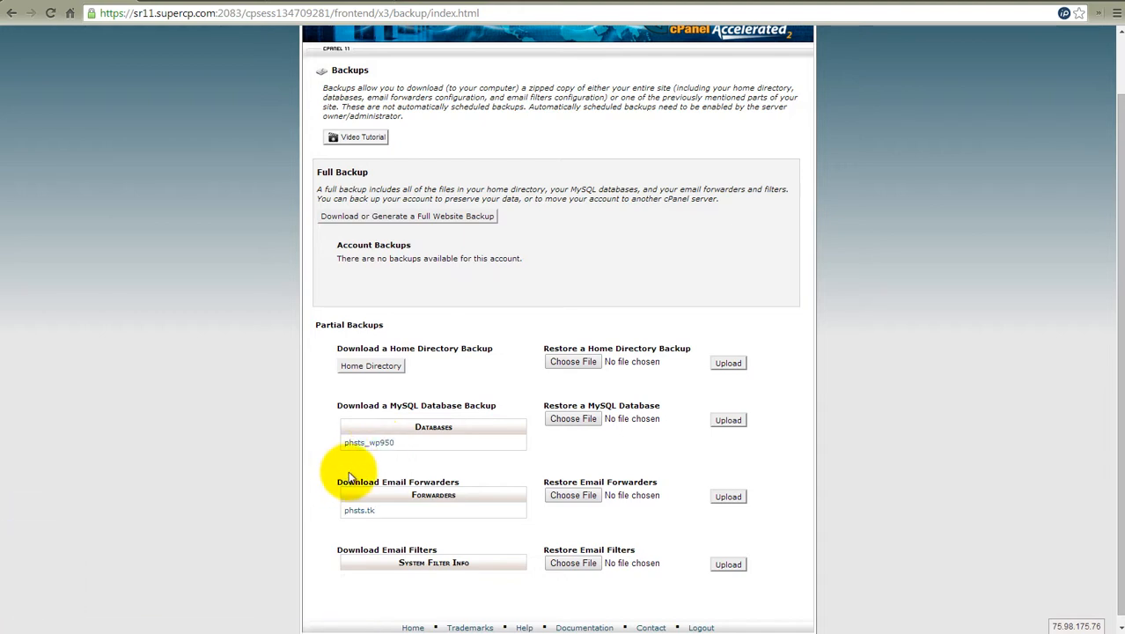
# - Go back to the cPanel home page and open phpMyAdmin
pyautogui.scroll(1, 326, 242)
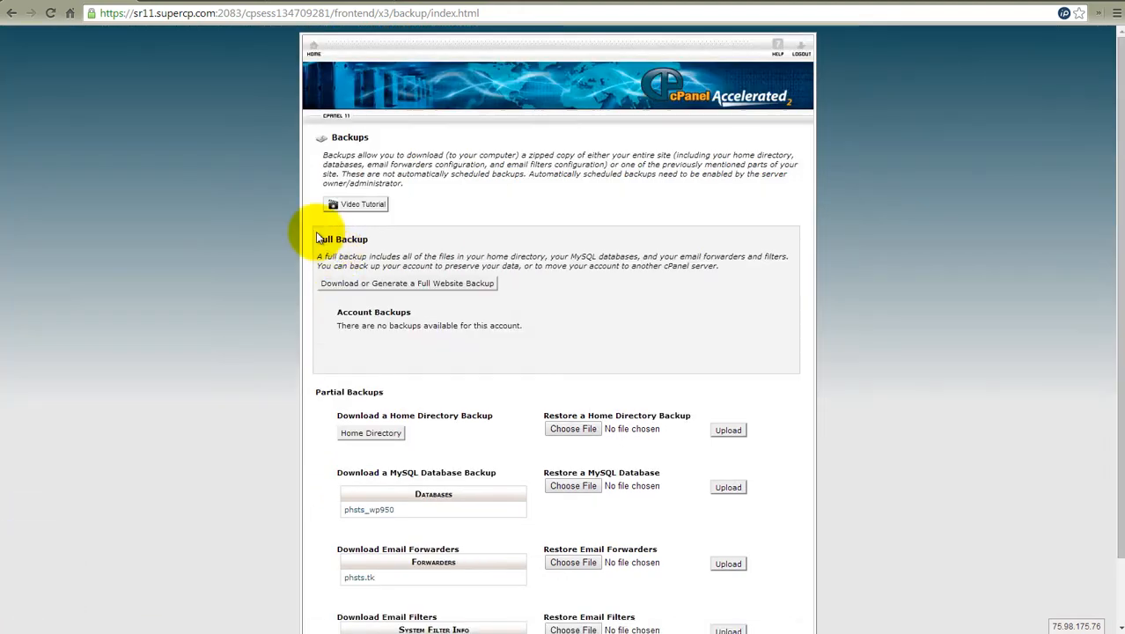
pyautogui.click(314, 50)
pyautogui.scroll(-3, 594, 352)
pyautogui.scroll(-2, 593, 392)
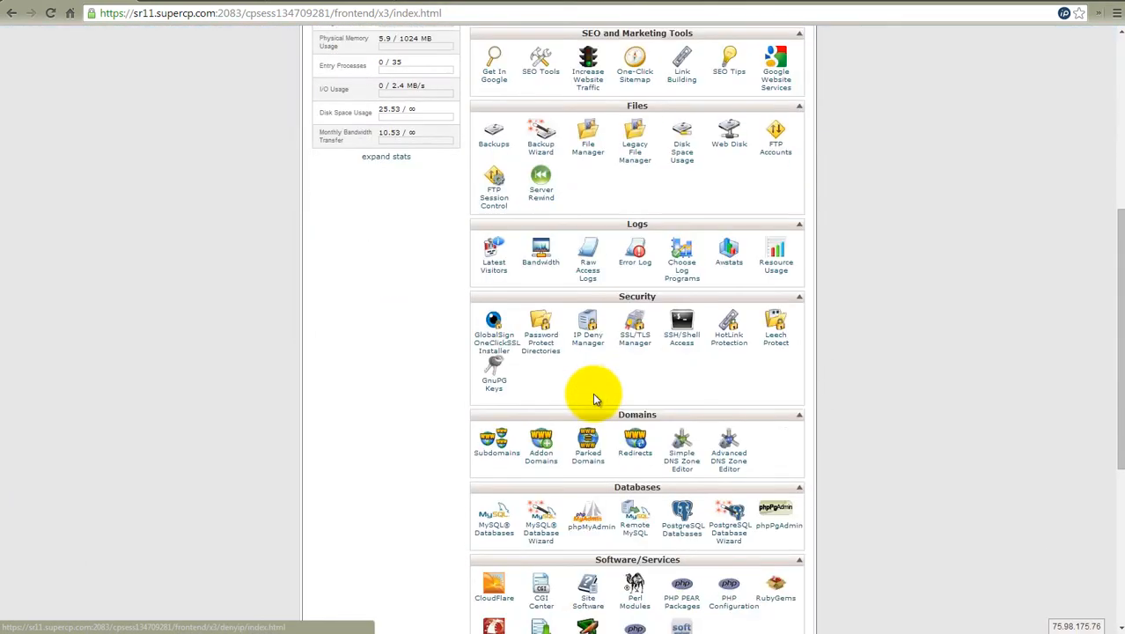
pyautogui.click(585, 521)
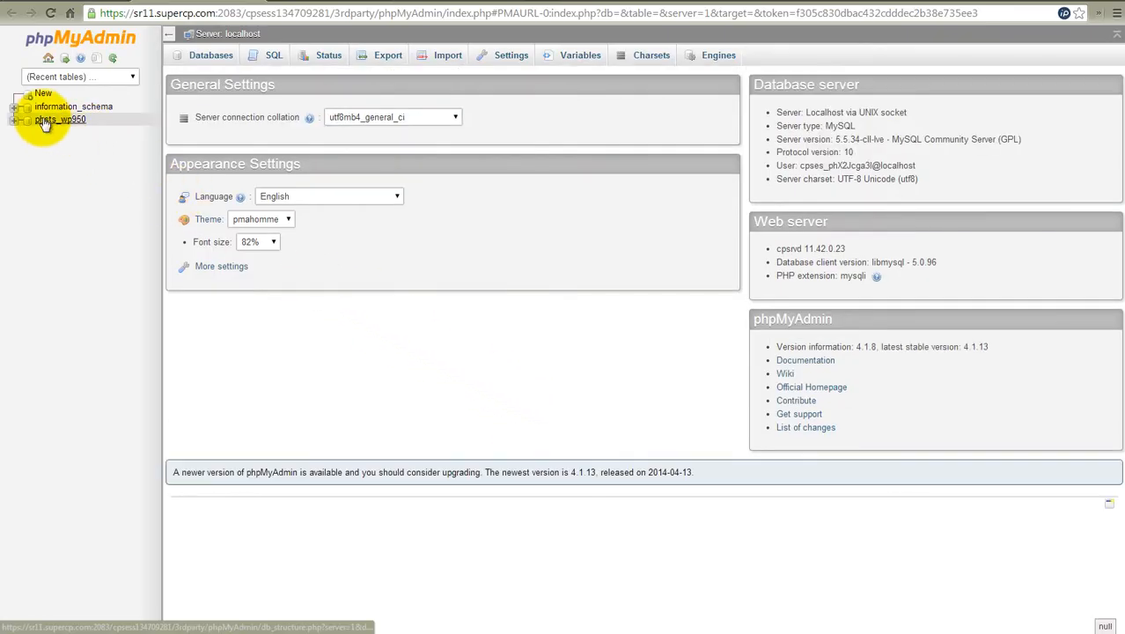
# - Export all tables of the phsts_wp950 database in SQL format with the Quick method
pyautogui.click(50, 122)
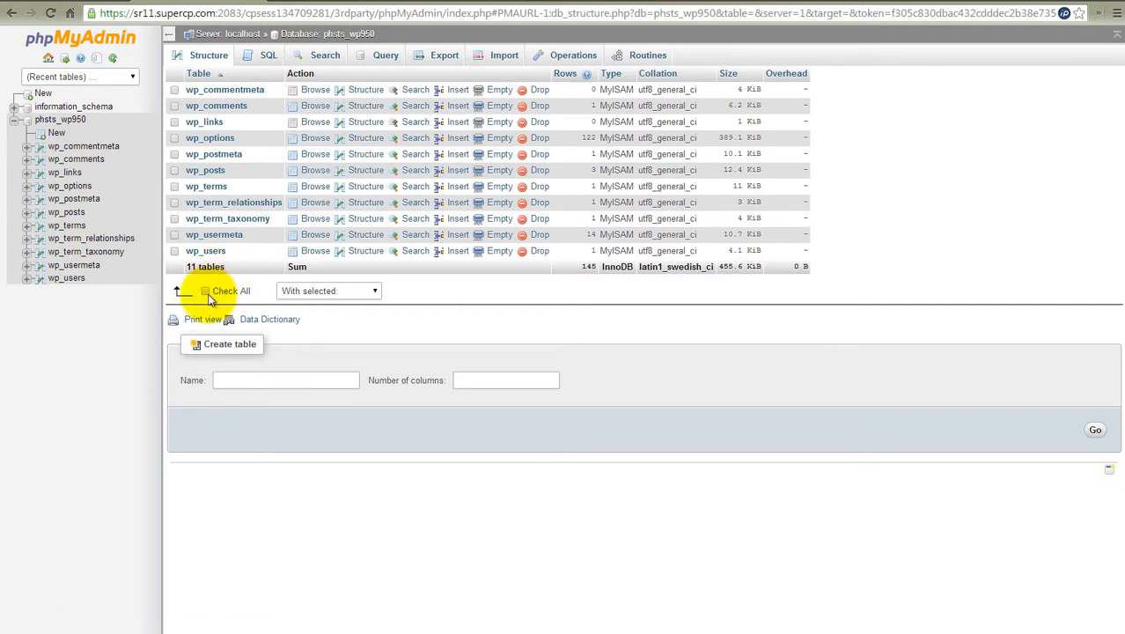
pyautogui.click(208, 291)
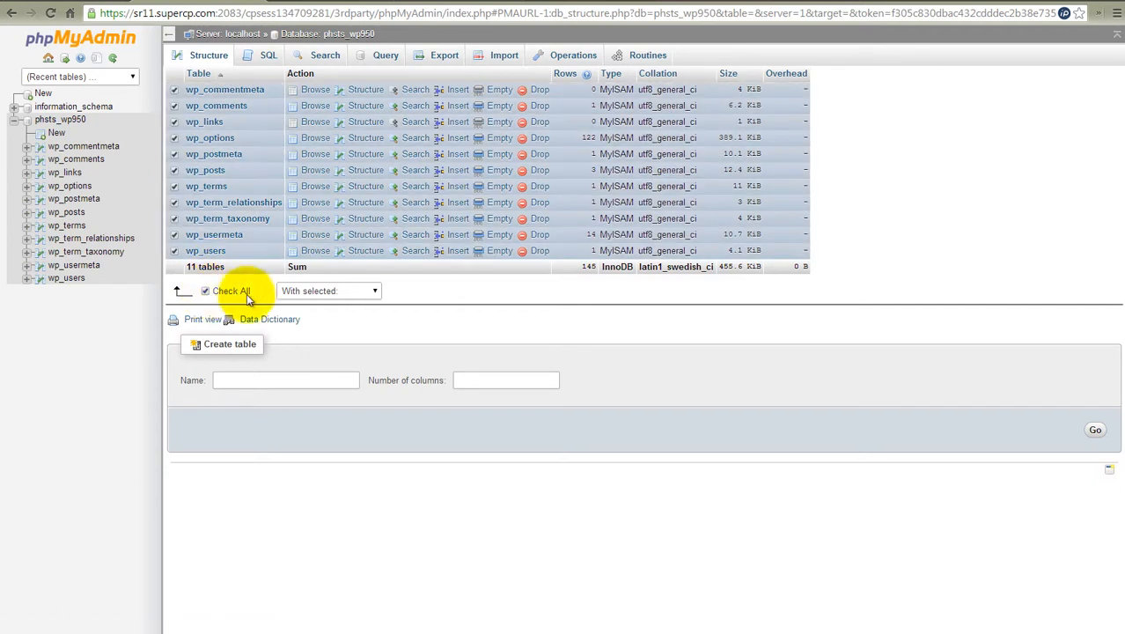
pyautogui.click(444, 55)
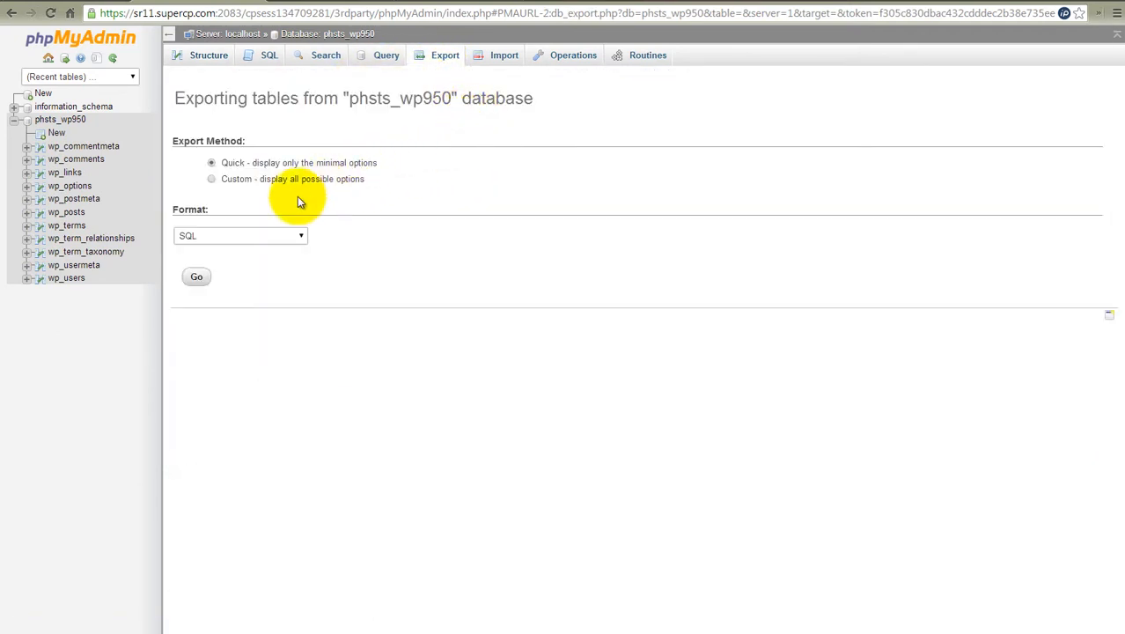
pyautogui.click(194, 277)
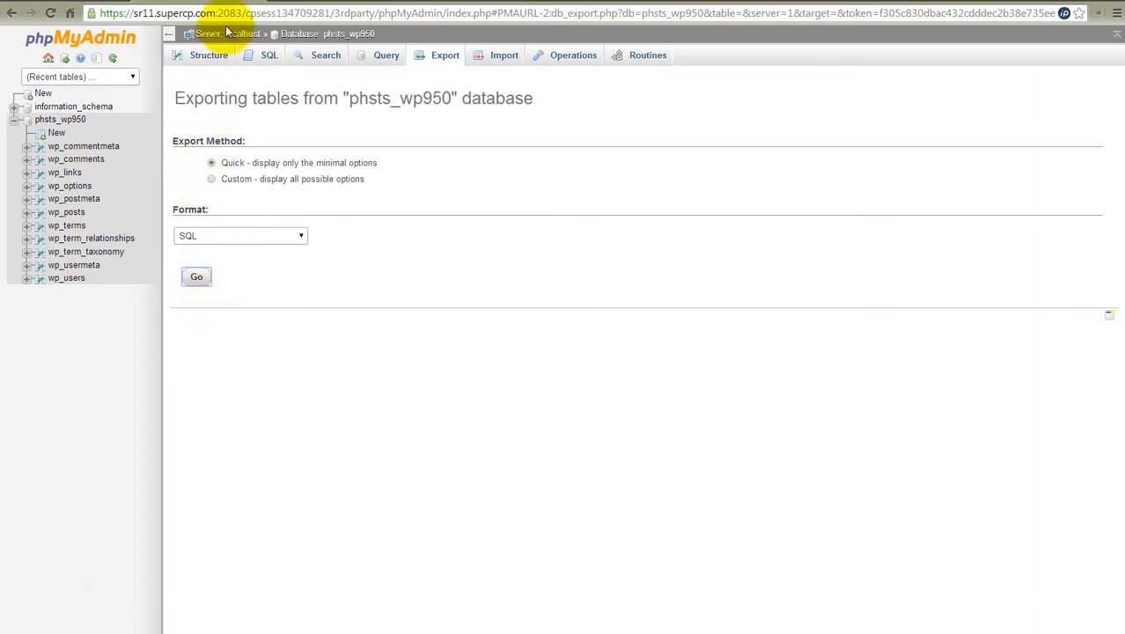
# - Leave phpMyAdmin and the phsts.tk file manager, and switch the cPanel account to devdomain.tk
pyautogui.click(255, 3)
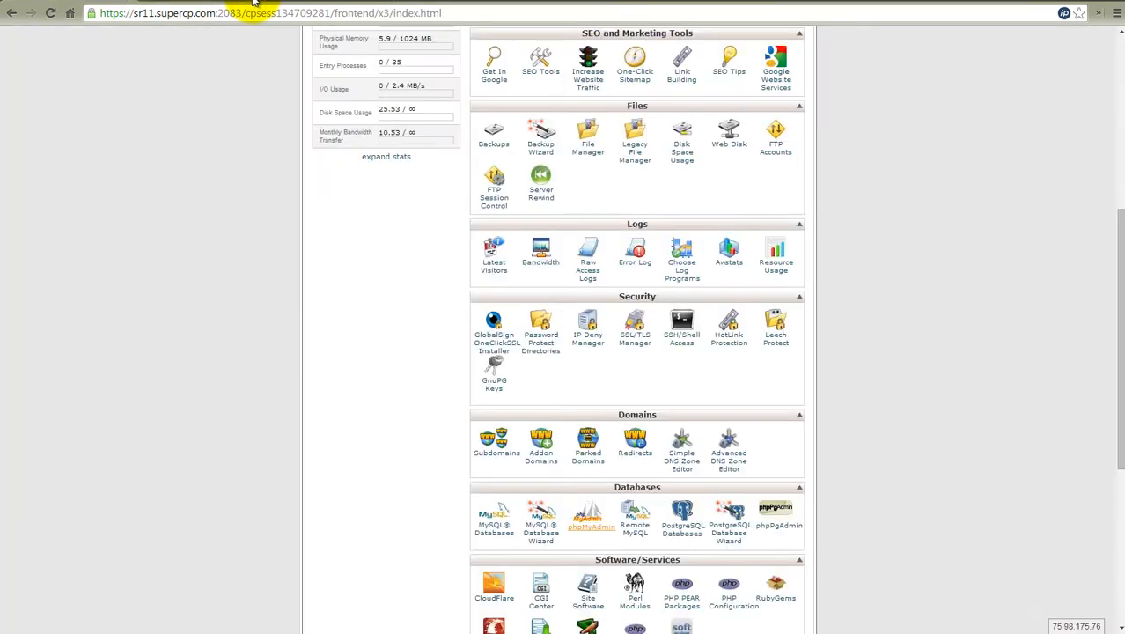
pyautogui.click(213, 2)
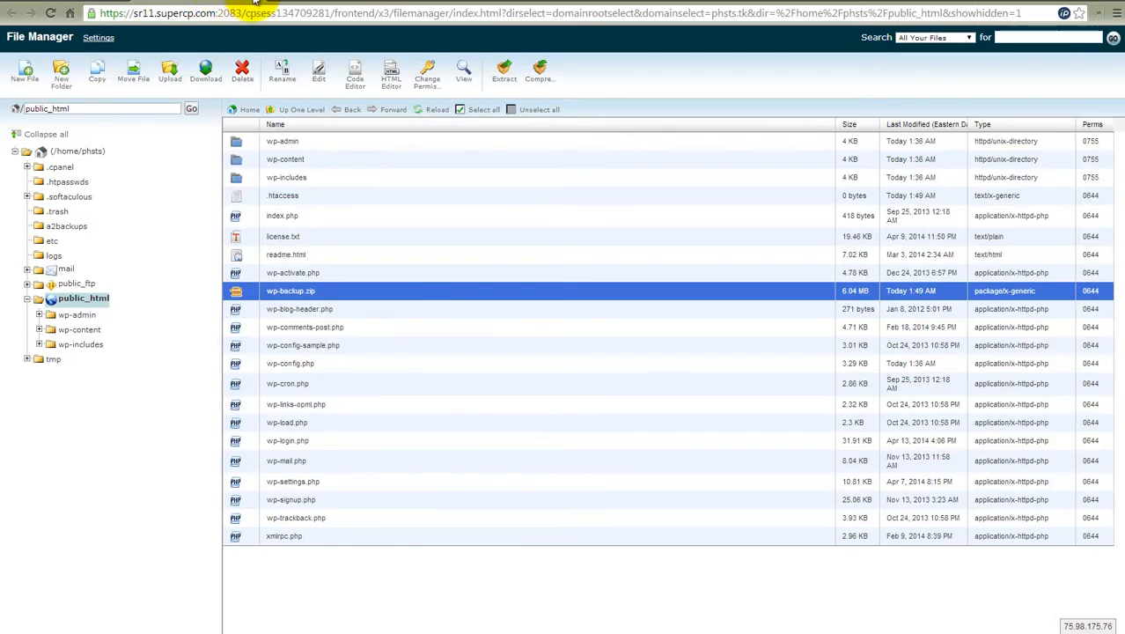
pyautogui.click(253, 2)
pyautogui.click(78, 2)
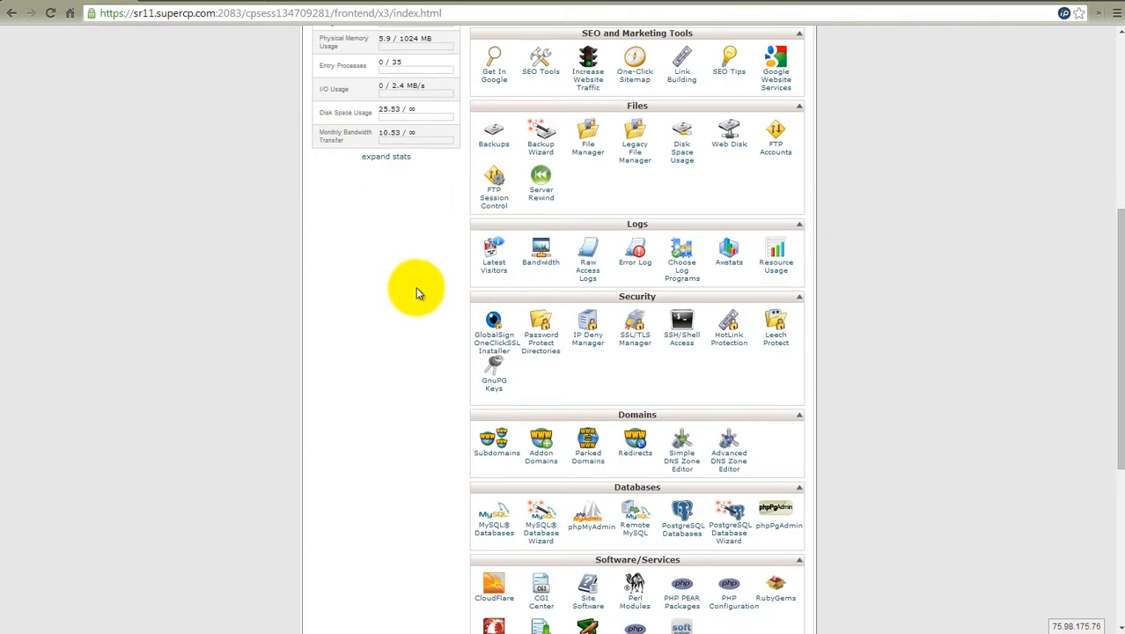
pyautogui.scroll(4, 668, 388)
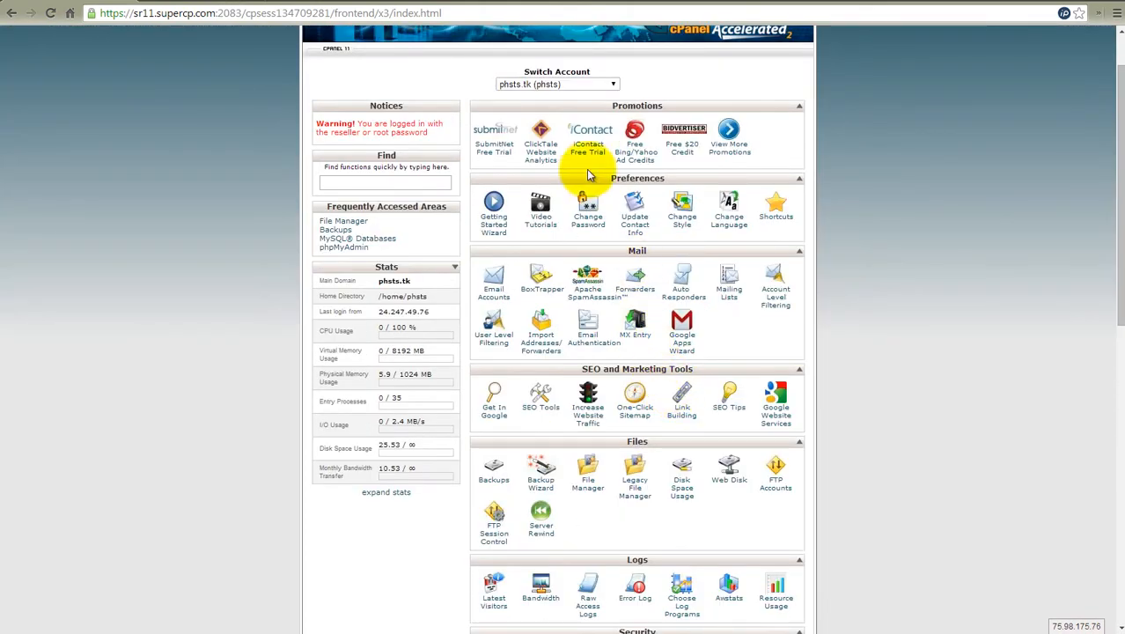
pyautogui.click(534, 85)
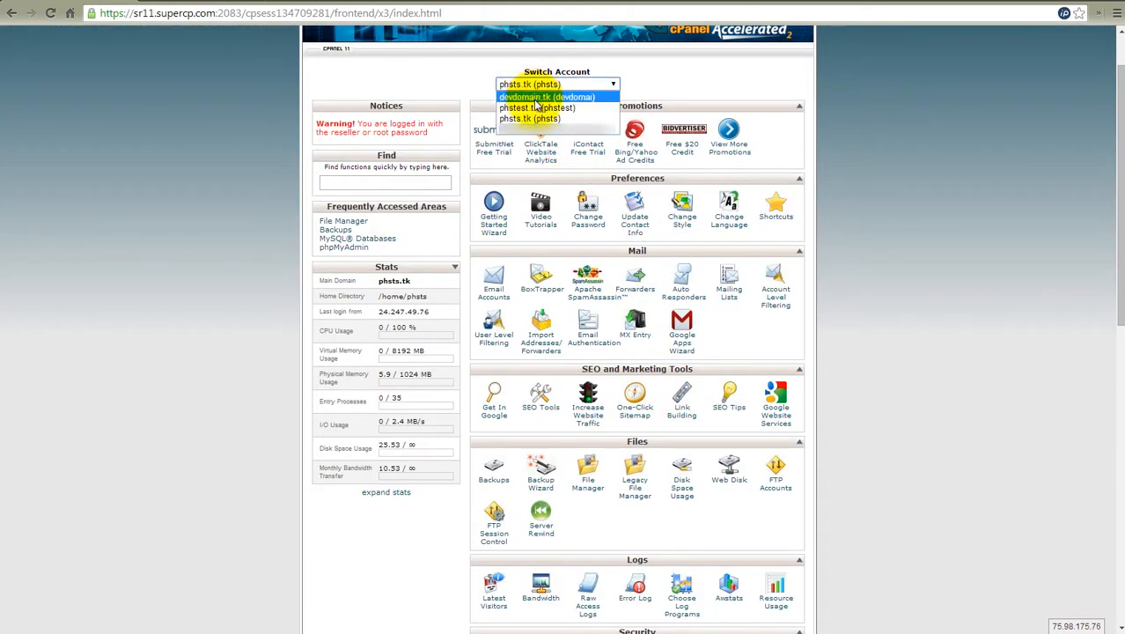
pyautogui.click(528, 97)
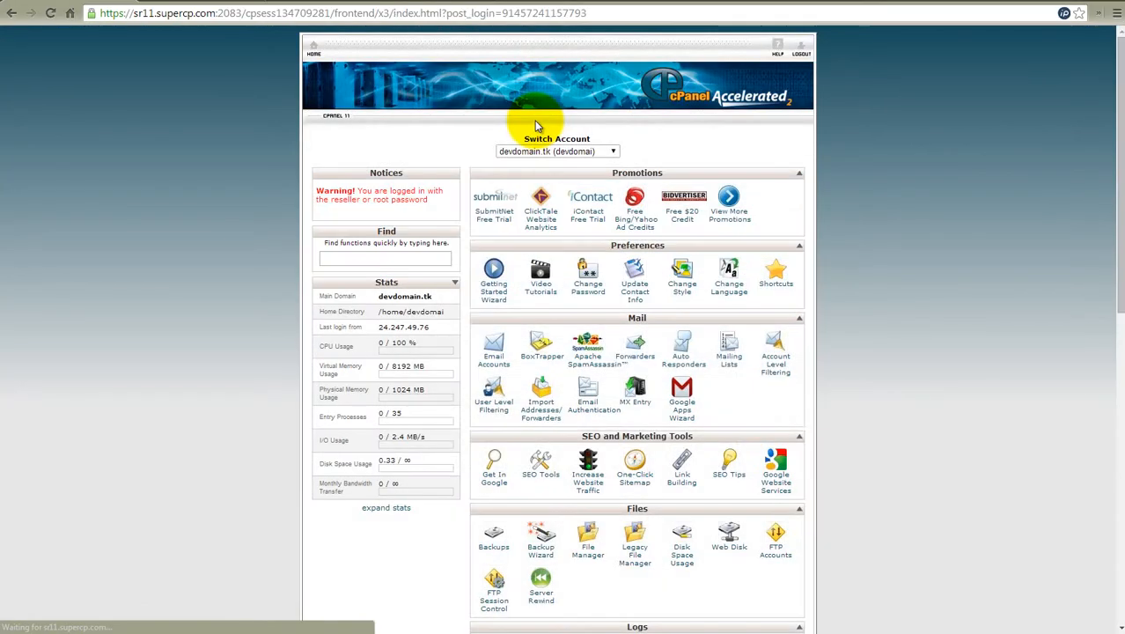
# - Open File Manager at the document root of devdomain.tk and show the contents of public_html
pyautogui.scroll(-3, 651, 413)
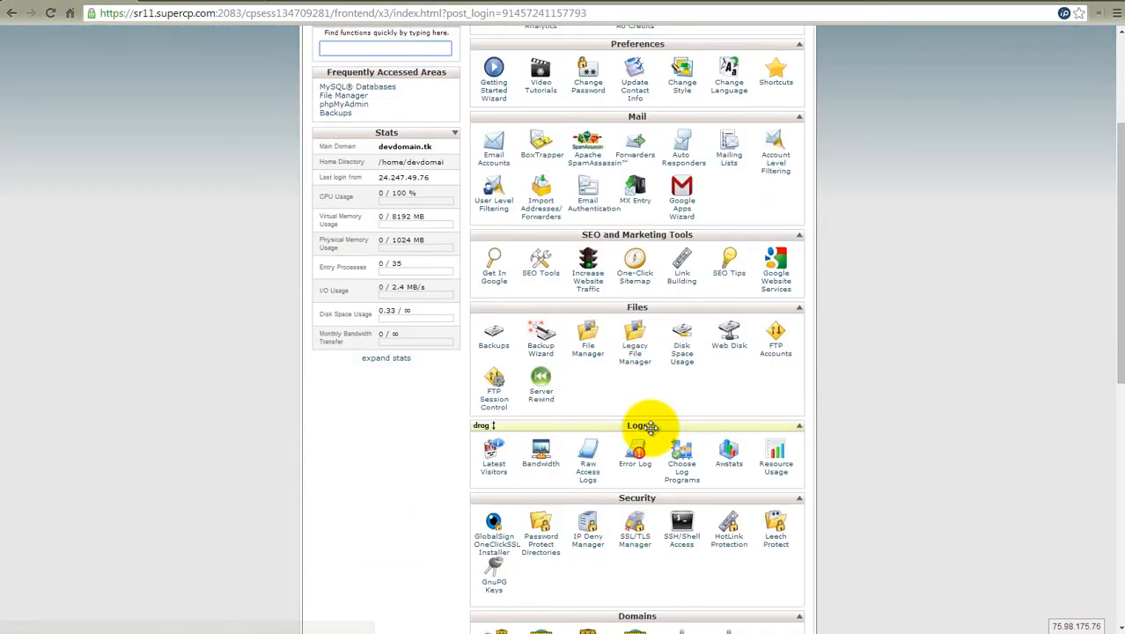
pyautogui.click(589, 353)
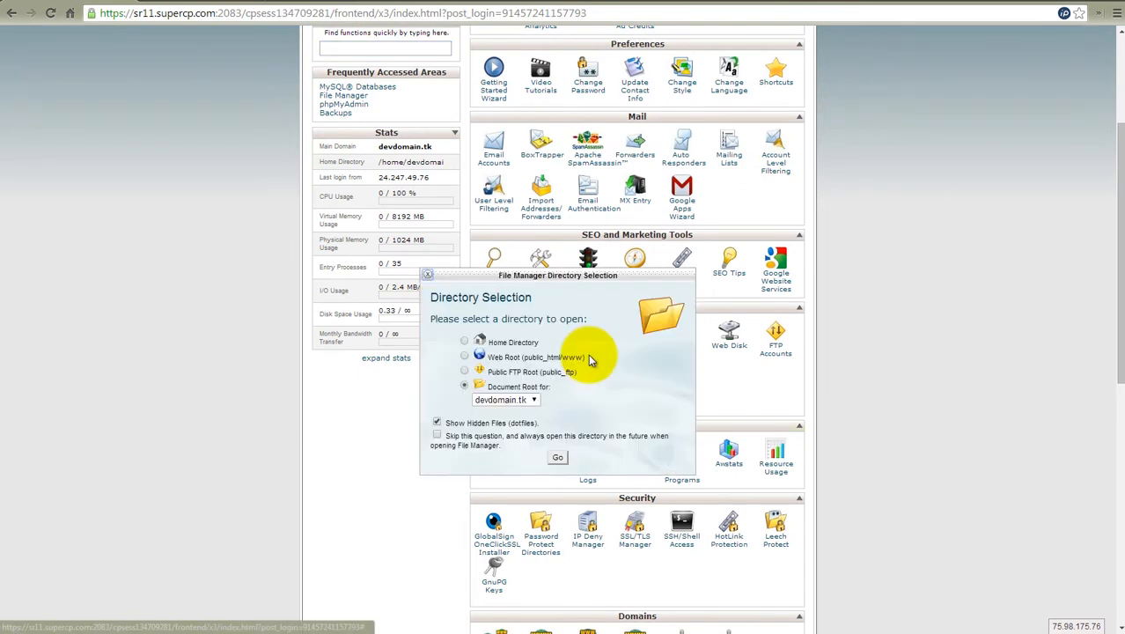
pyautogui.click(558, 456)
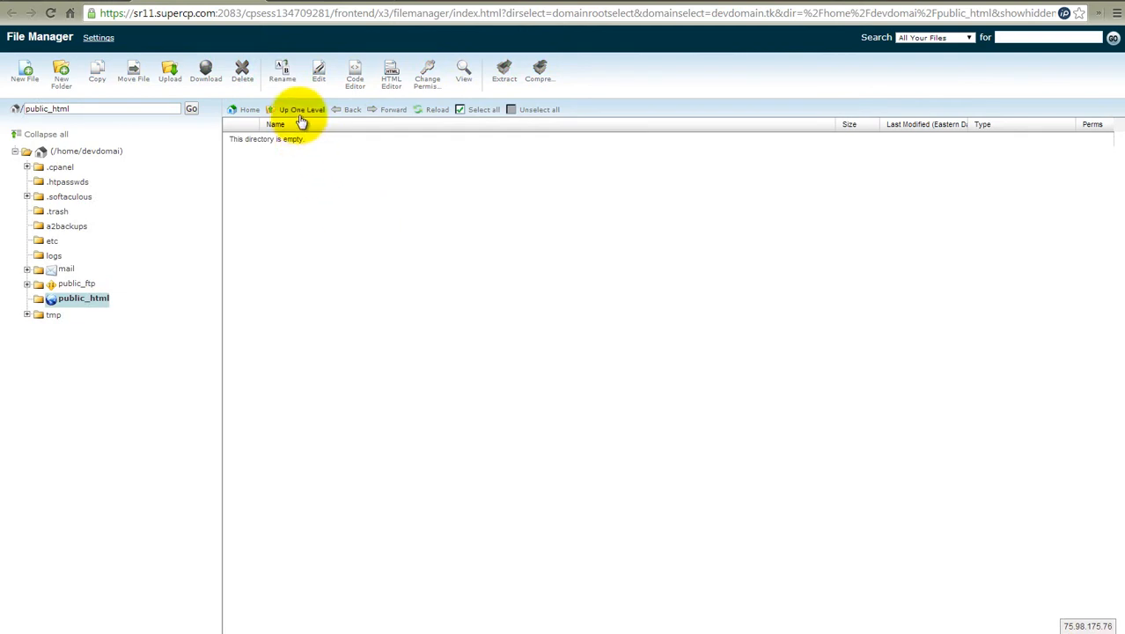
pyautogui.click(82, 299)
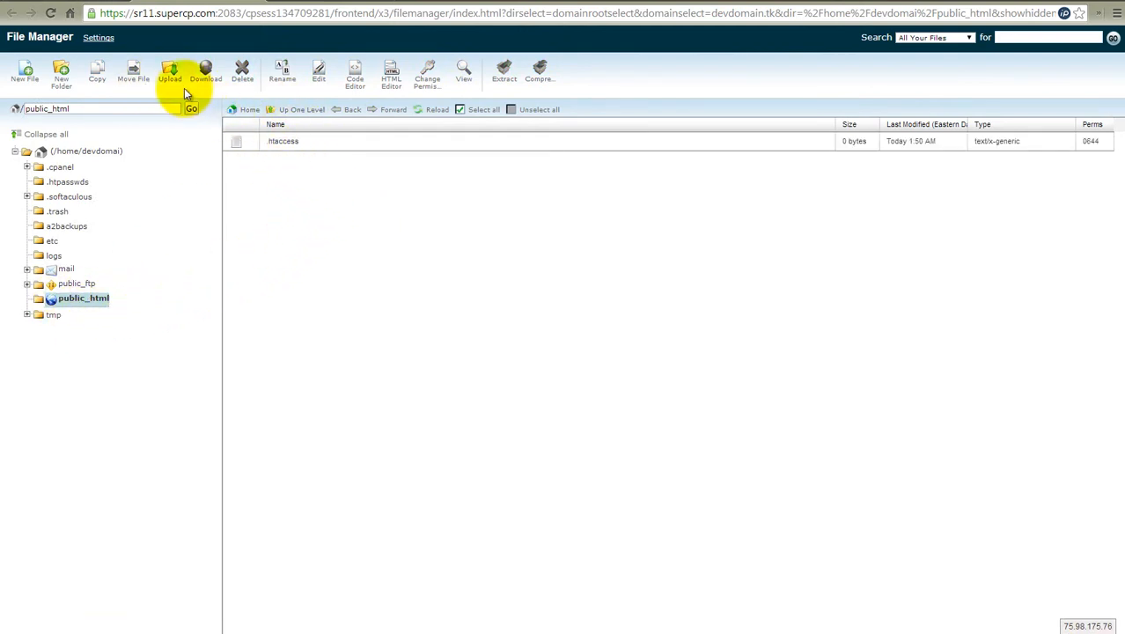
# - Upload wp-backup.zip from the Downloads folder to /home/devdomai/public_html and reload the file list
pyautogui.click(166, 76)
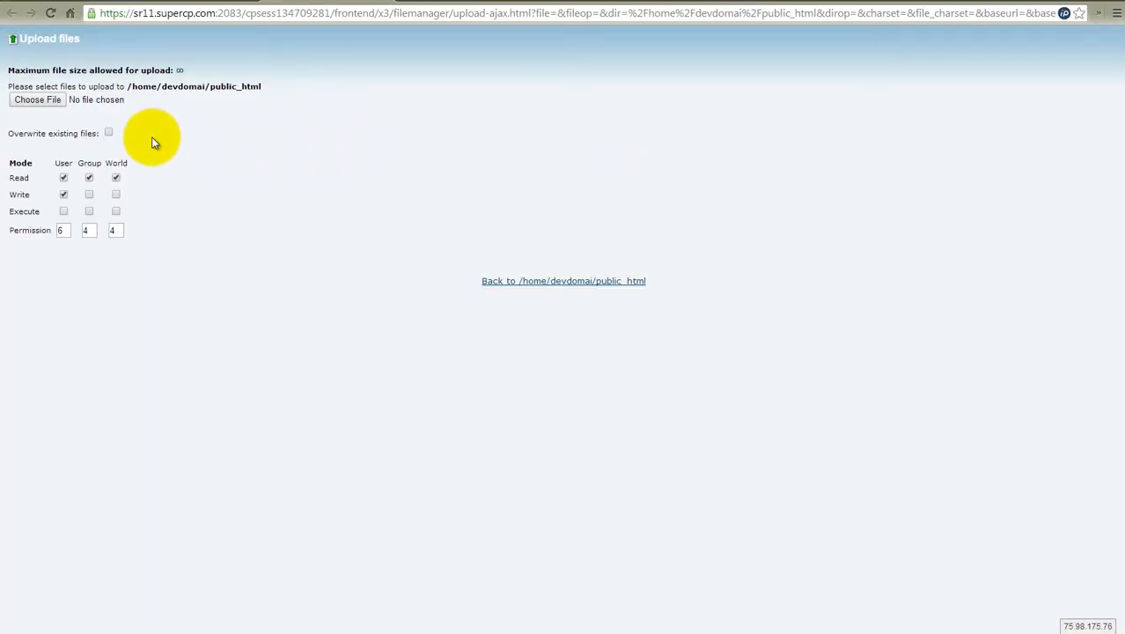
pyautogui.click(64, 101)
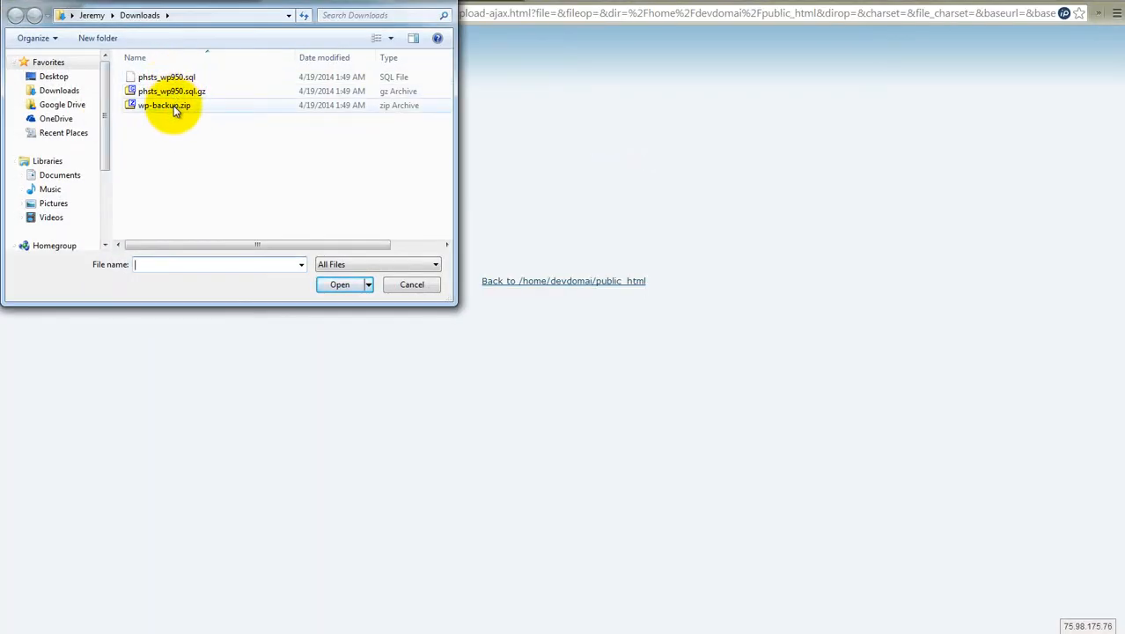
pyautogui.click(175, 106)
pyautogui.click(353, 283)
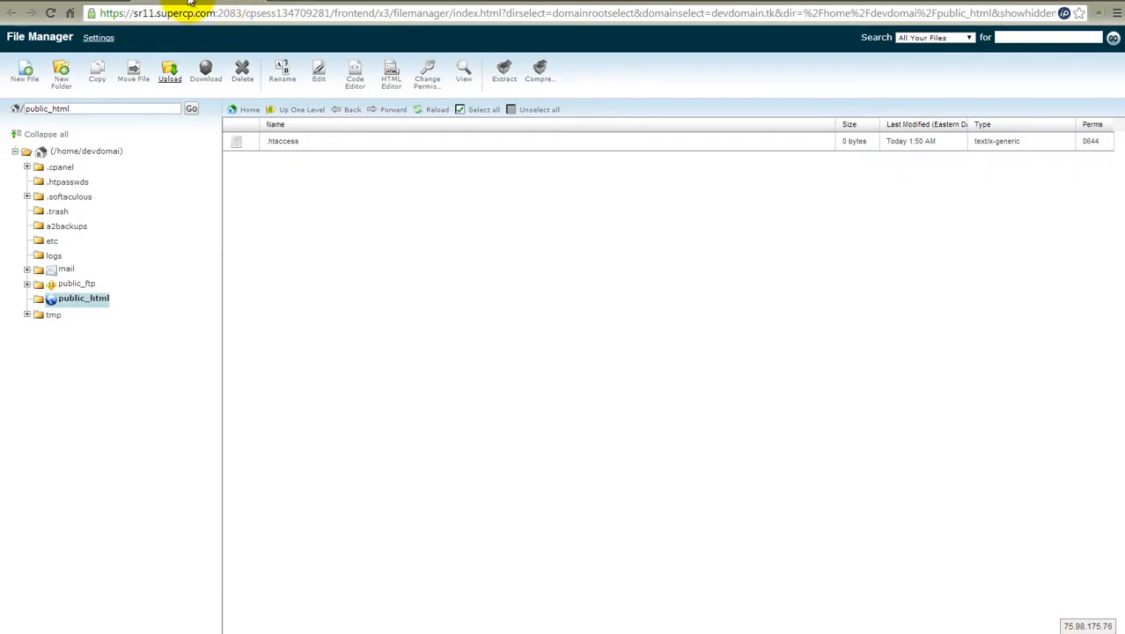
pyautogui.click(428, 111)
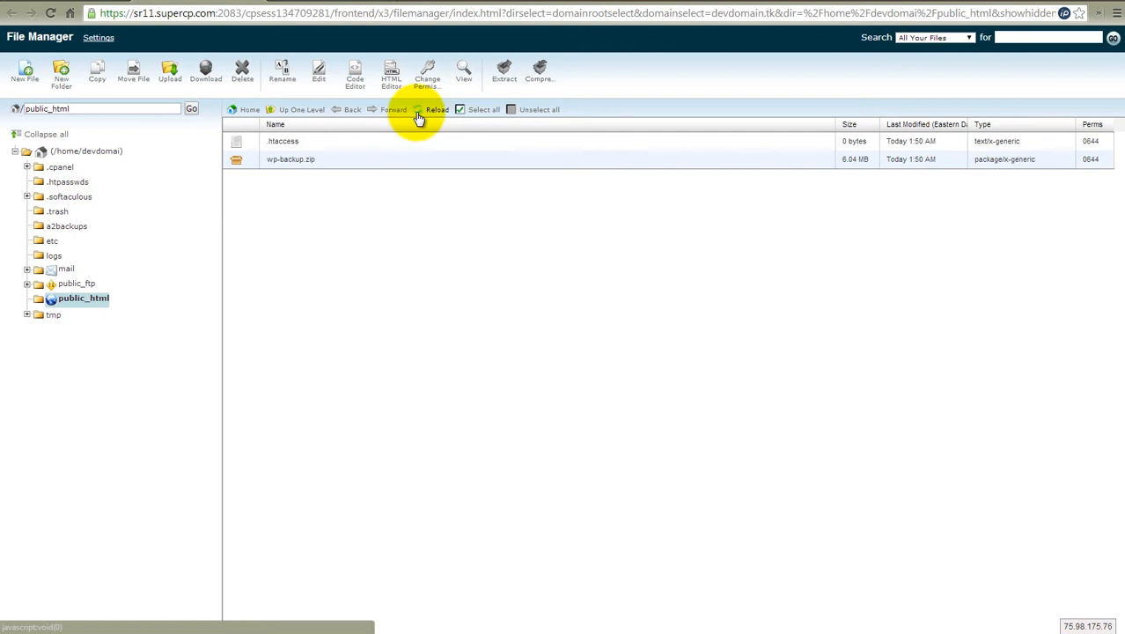
# - Extract wp-backup.zip into /public_html/ and dismiss the extraction results
pyautogui.click(238, 162)
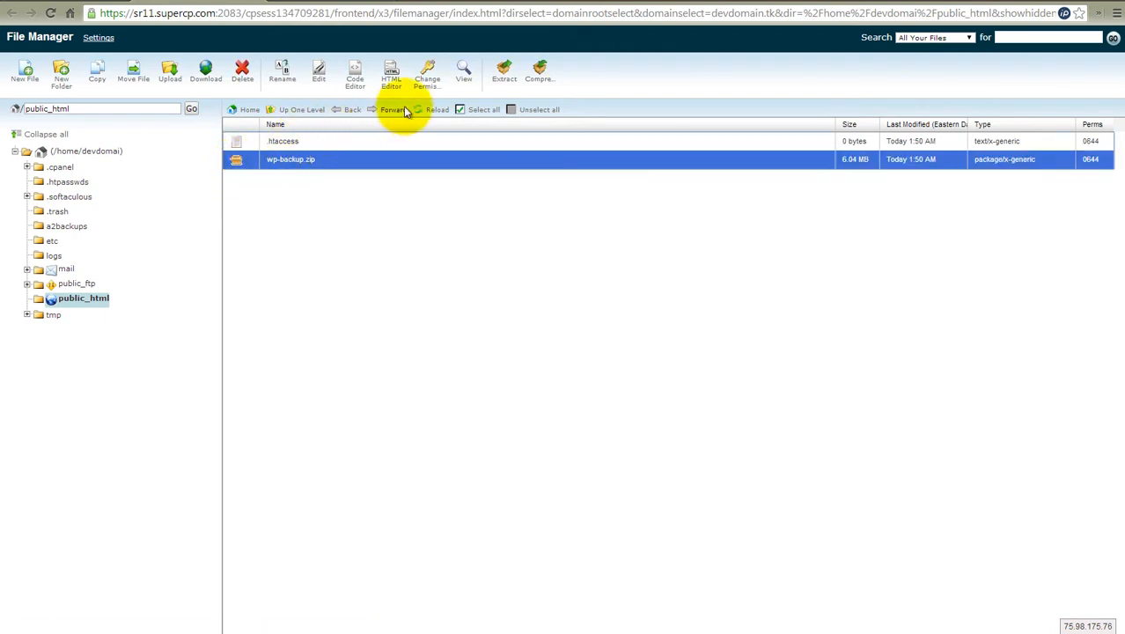
pyautogui.click(508, 81)
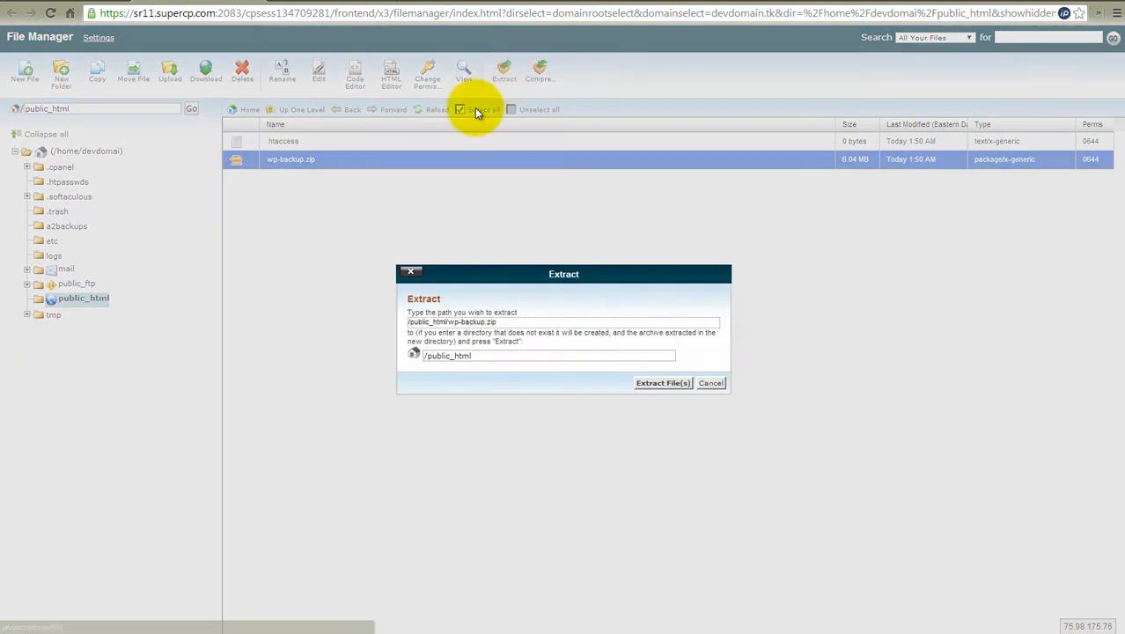
pyautogui.write('/')
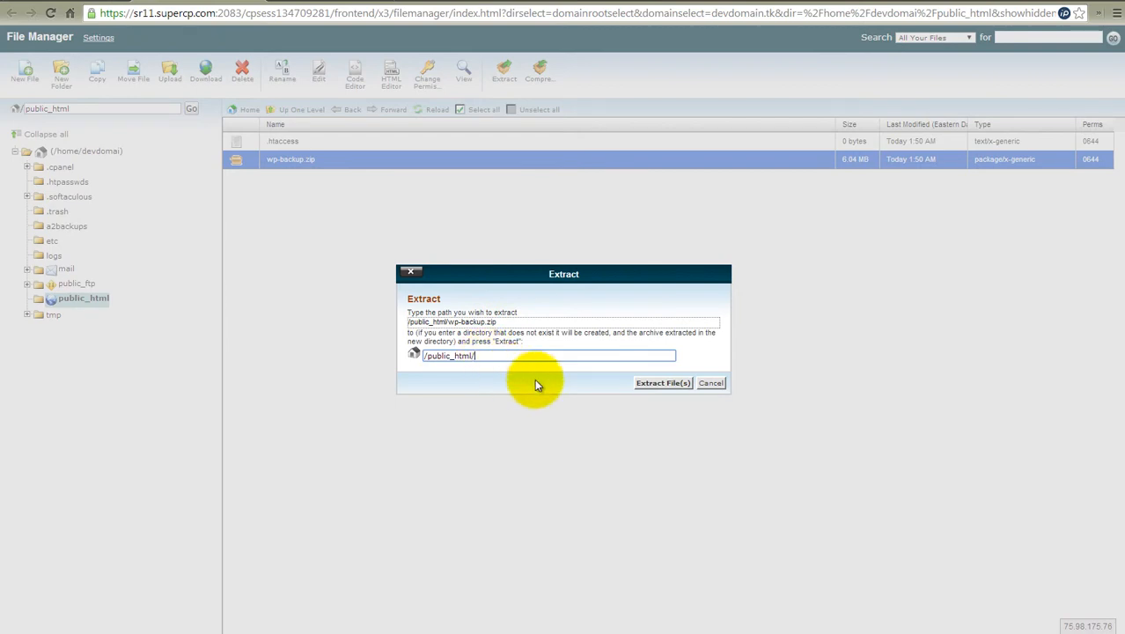
pyautogui.click(652, 381)
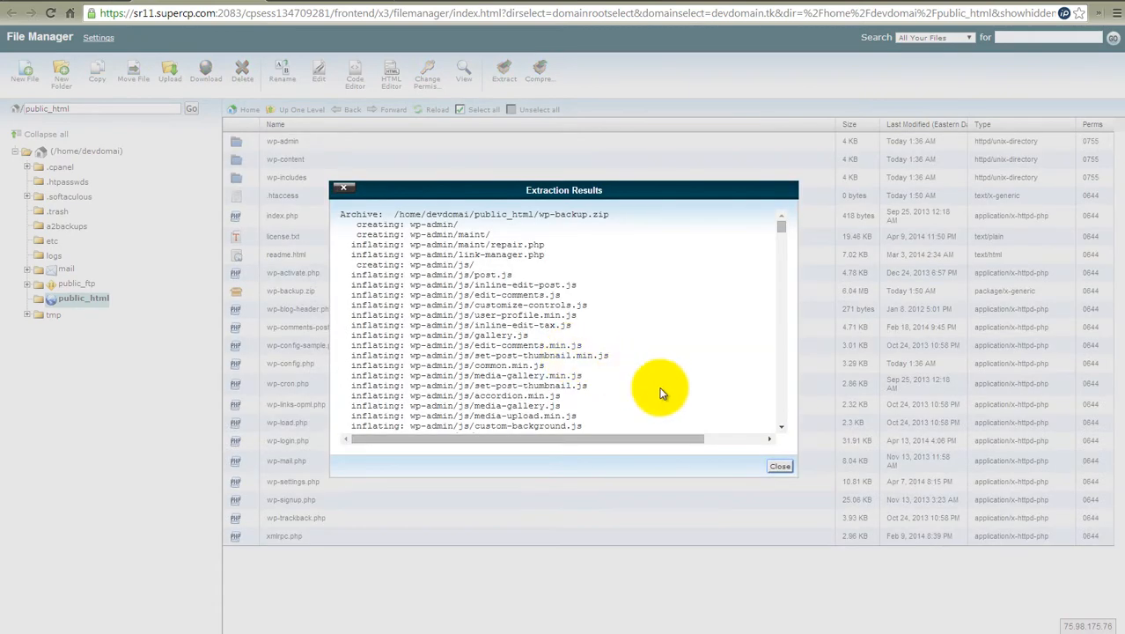
pyautogui.click(780, 466)
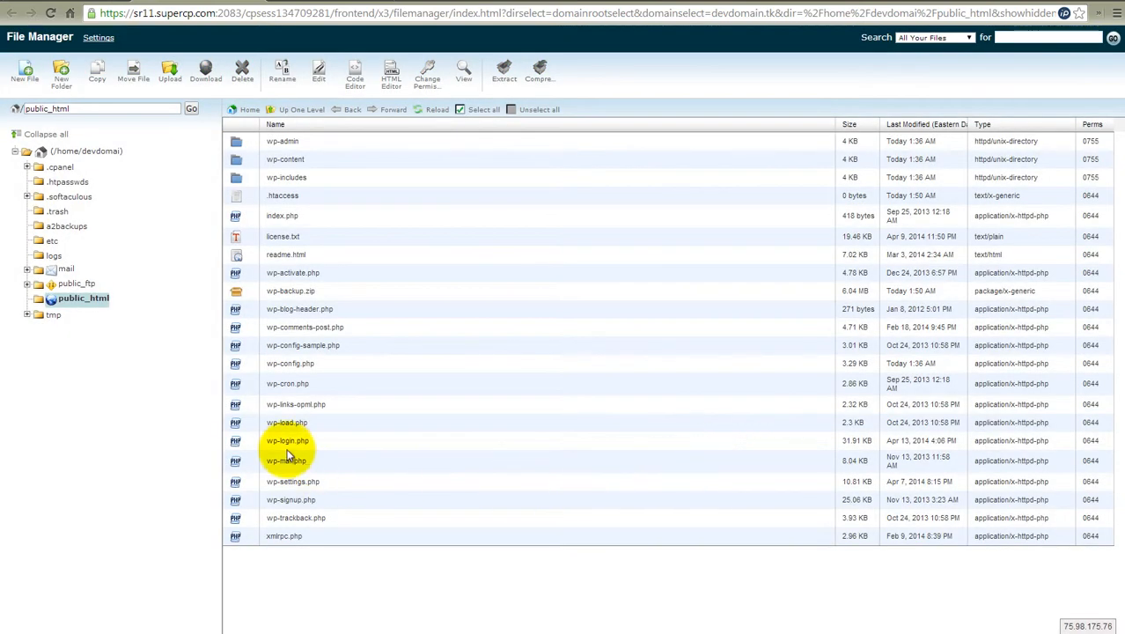
# - Delete wp-backup.zip from public_html
pyautogui.click(244, 294)
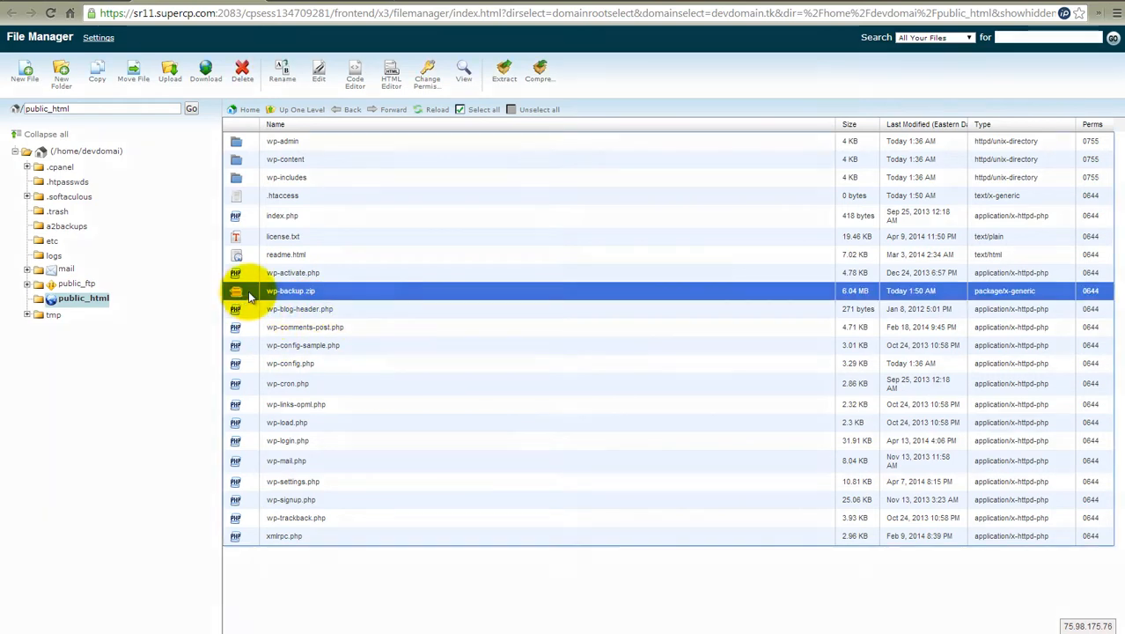
pyautogui.press('Delete')
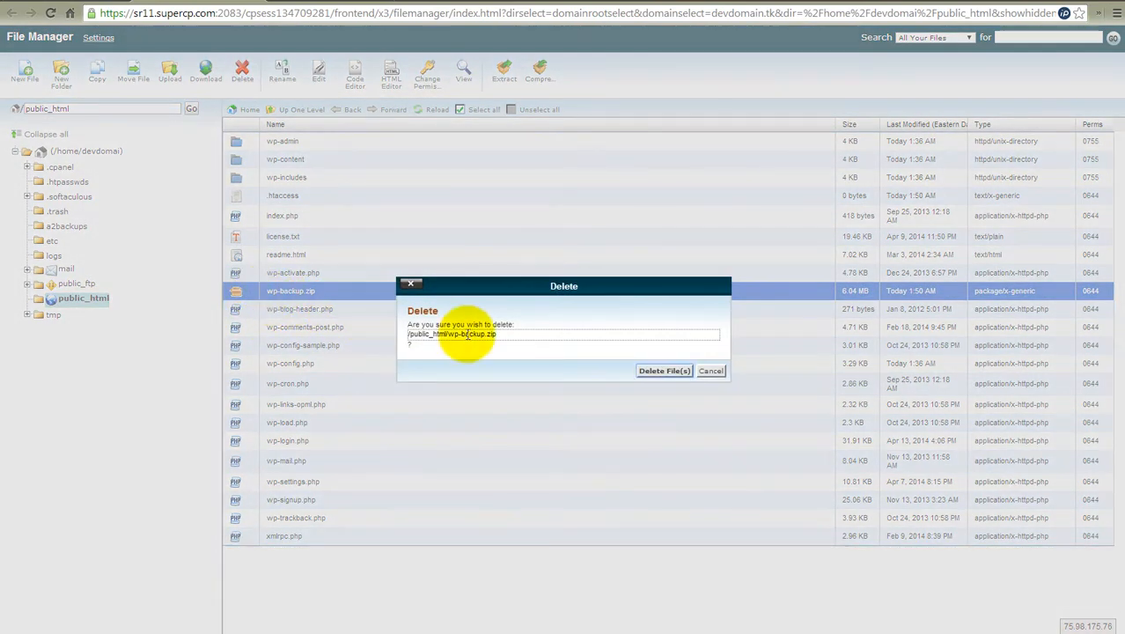
pyautogui.click(664, 371)
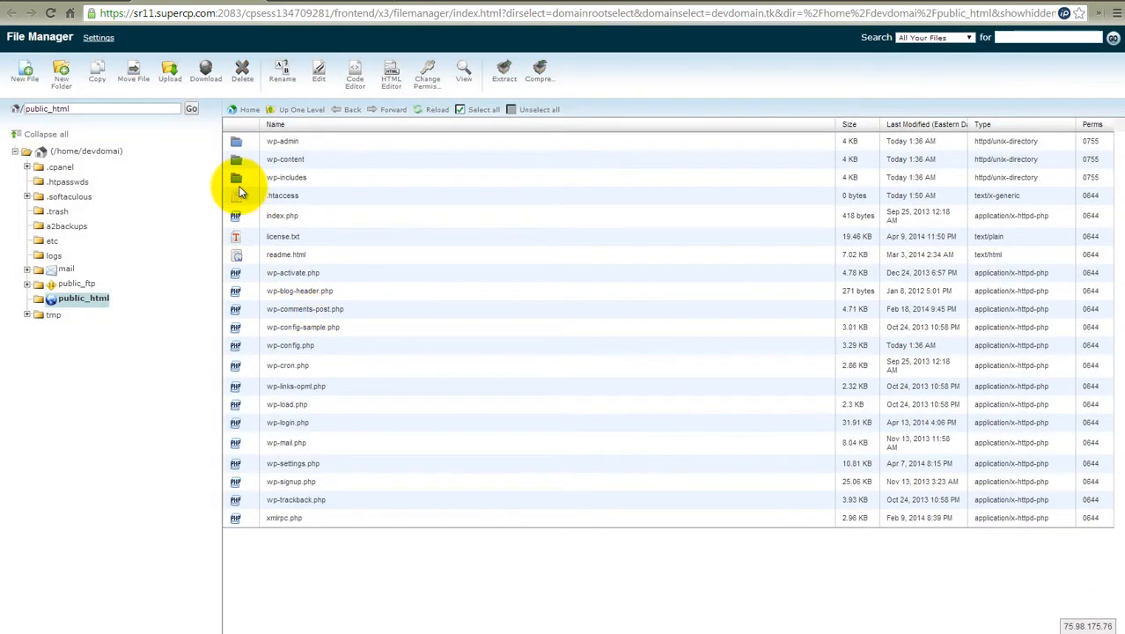
# - Open wp-config.php in public_html for editing and highlight the lines defining the database name, user and password
pyautogui.rightClick(238, 345)
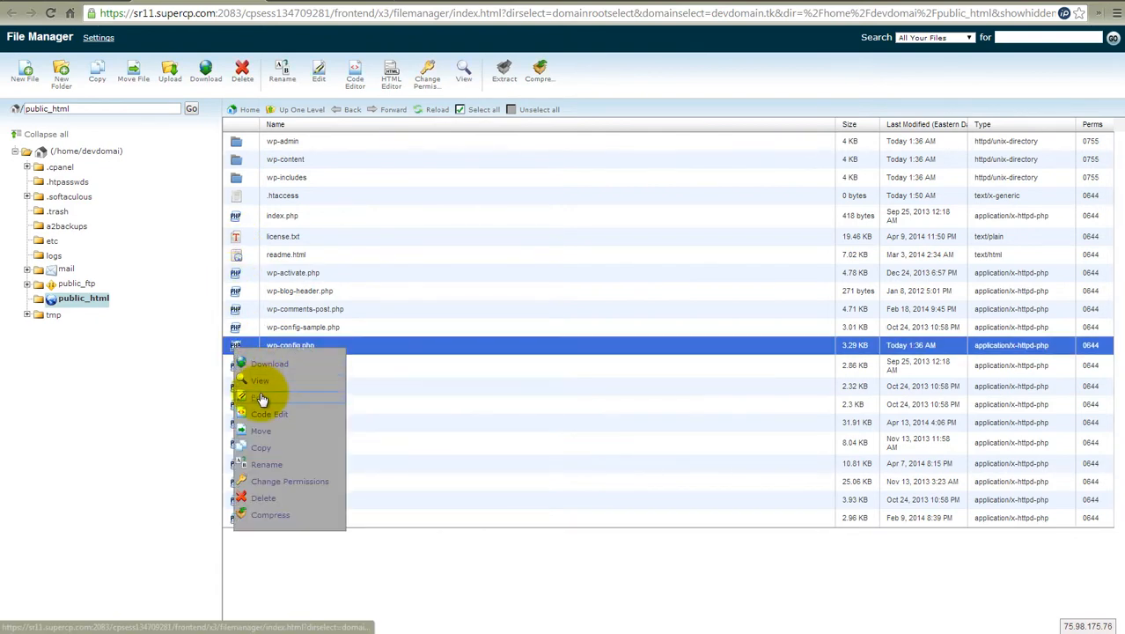
pyautogui.click(262, 398)
pyautogui.click(680, 444)
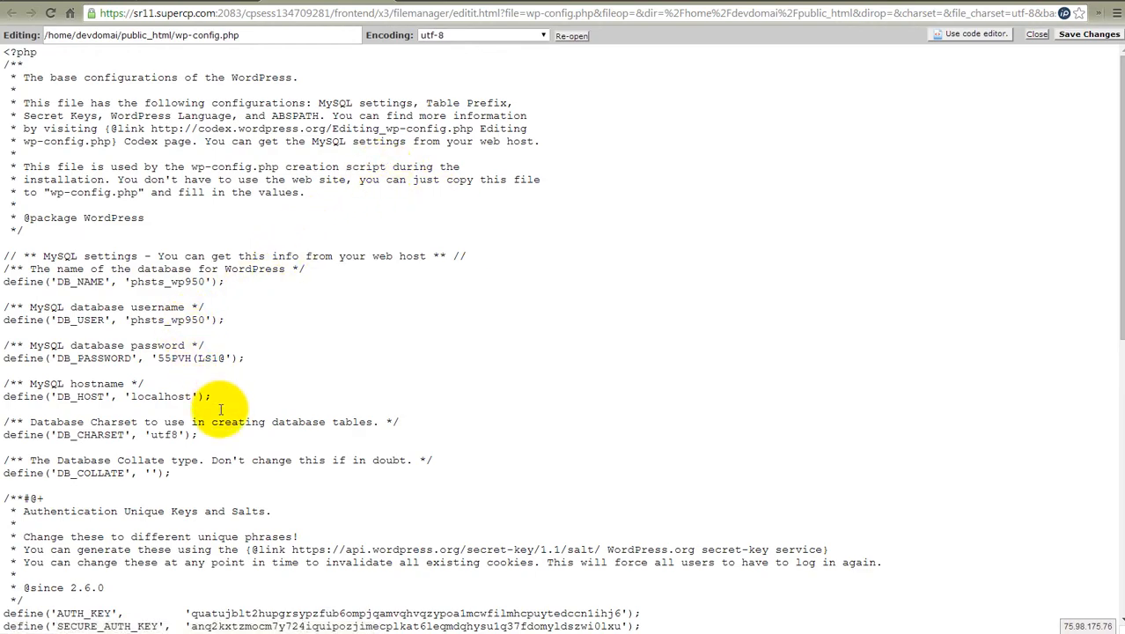
pyautogui.moveTo(245, 358); pyautogui.dragTo(5, 278)
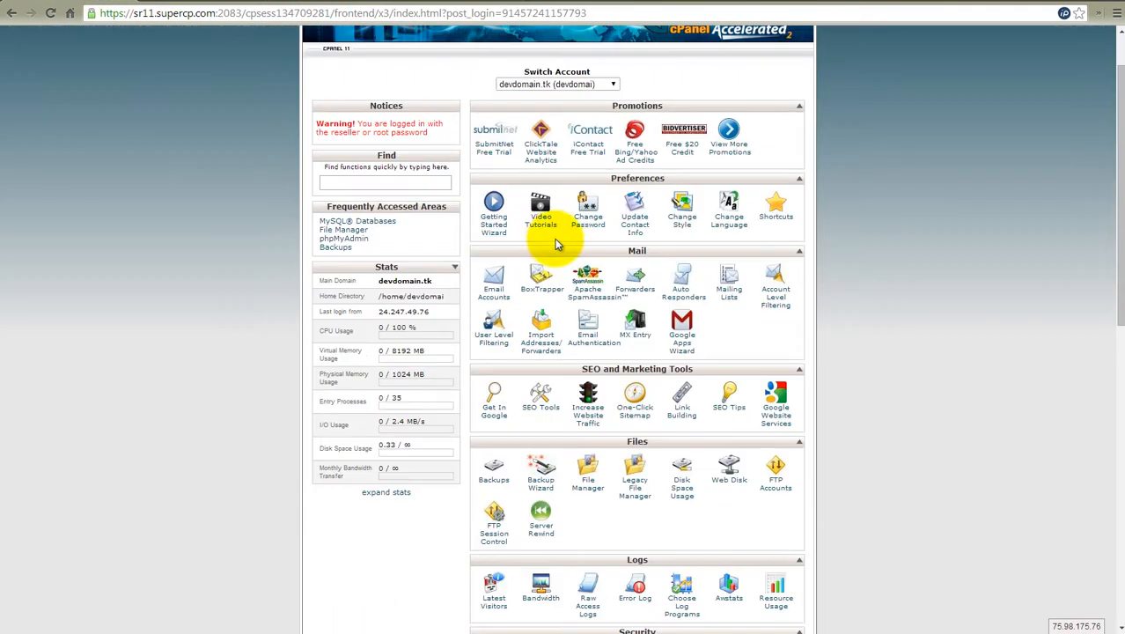
# - Go back to the devdomain.tk cPanel home page and open MySQL Databases
pyautogui.scroll(-1, 525, 339)
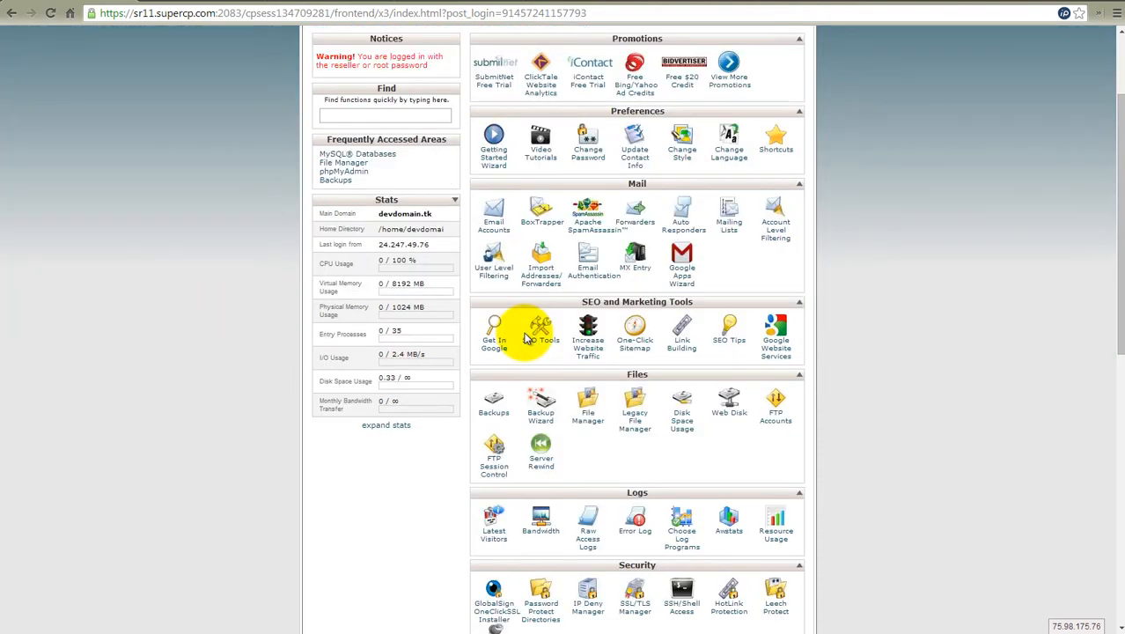
pyautogui.scroll(-2, 503, 338)
pyautogui.scroll(-3, 499, 572)
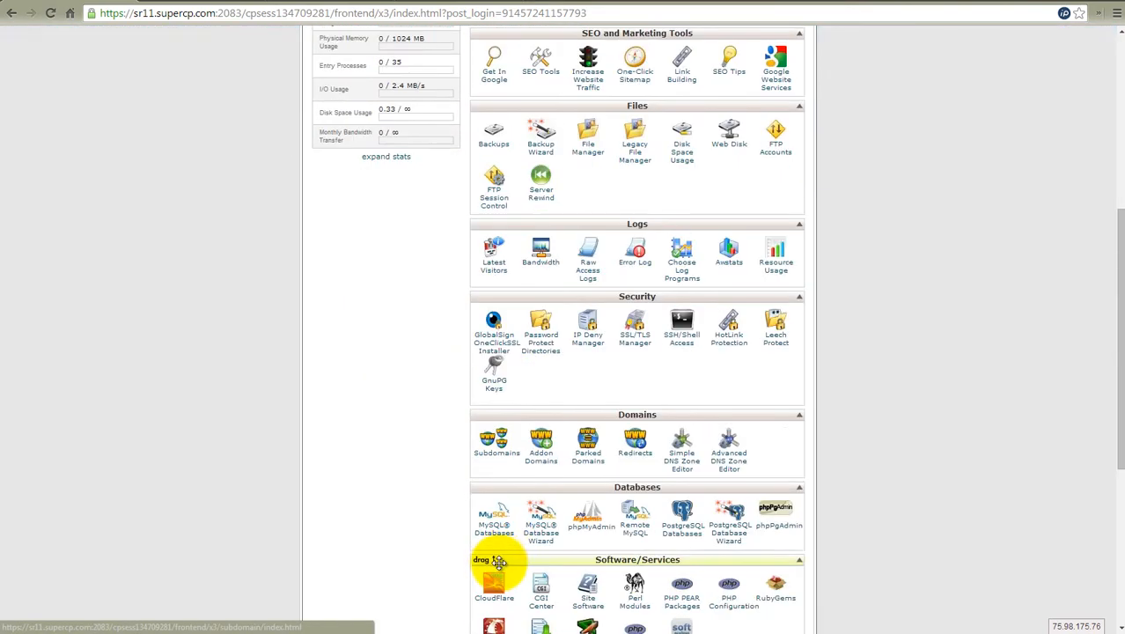
pyautogui.click(497, 533)
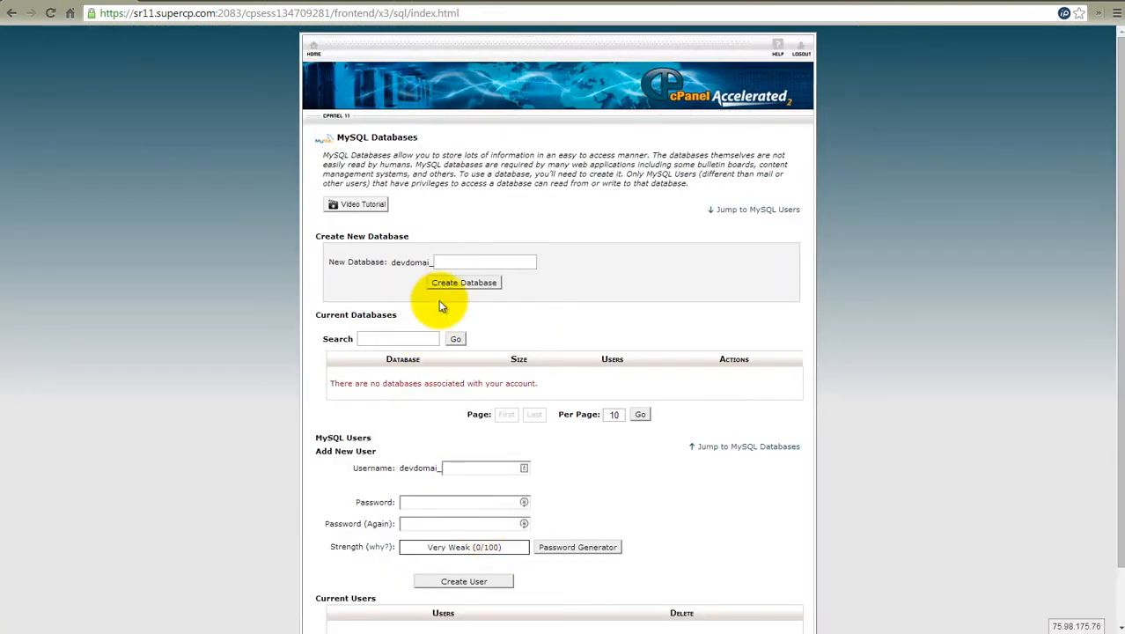
# - Create a new MySQL database named devdomai_wpdatabase and return to the MySQL Databases page's new-user section
pyautogui.click(461, 263)
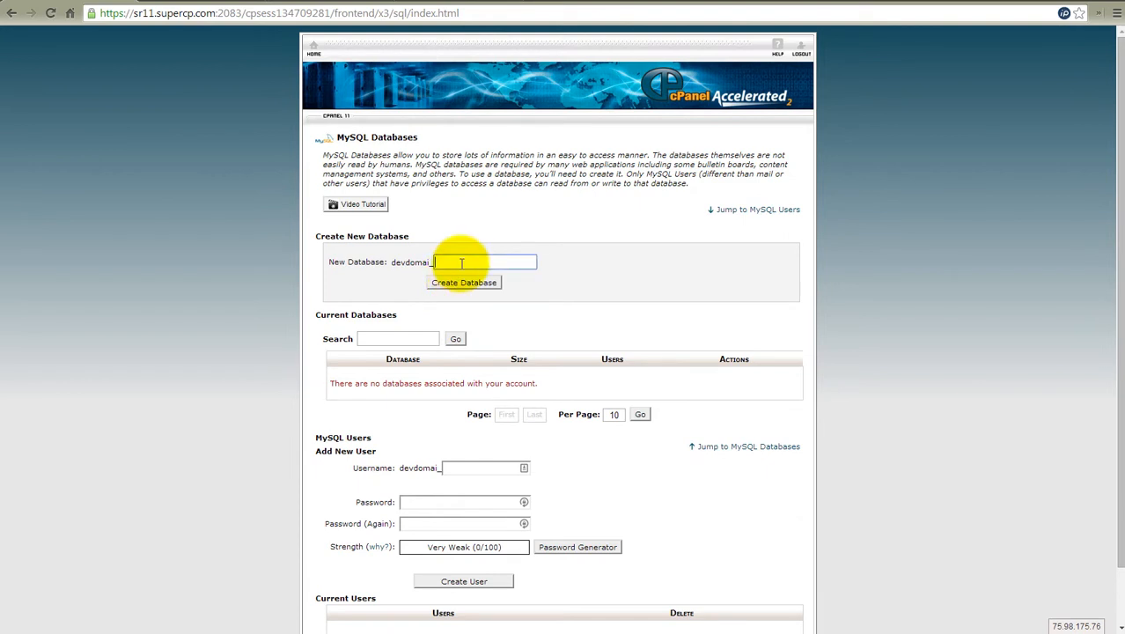
pyautogui.write('w')
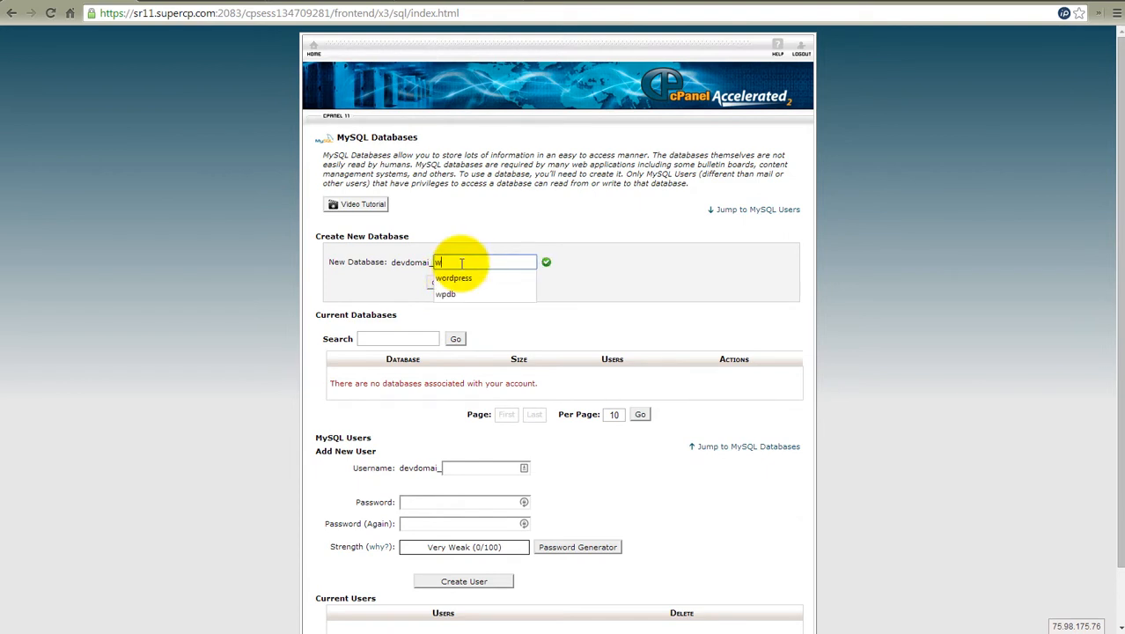
pyautogui.write('p')
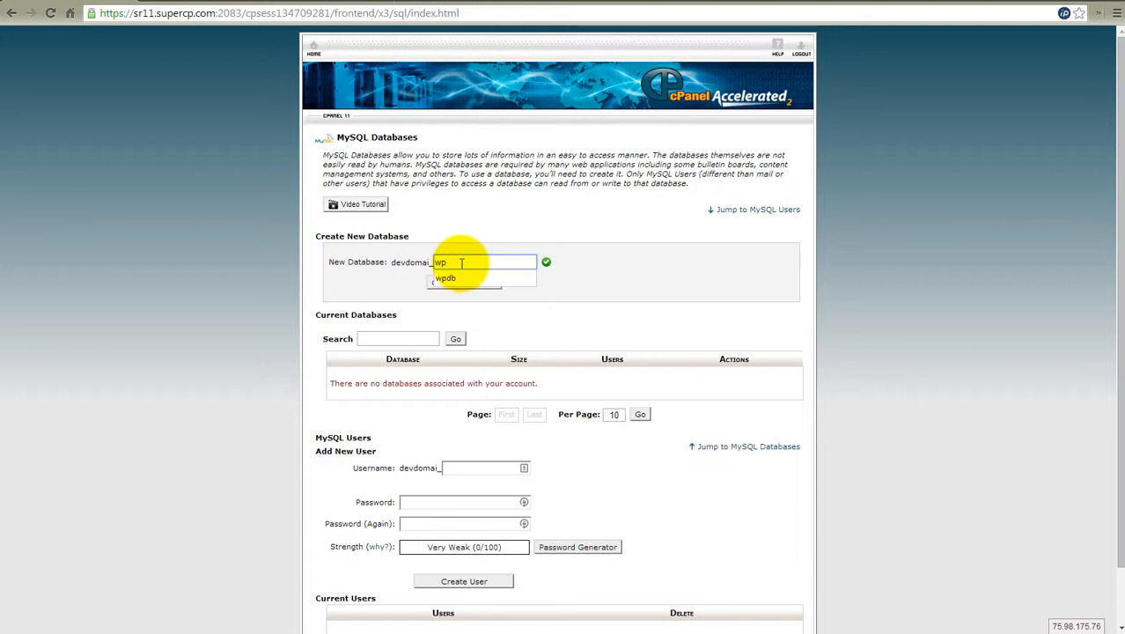
pyautogui.write('database')
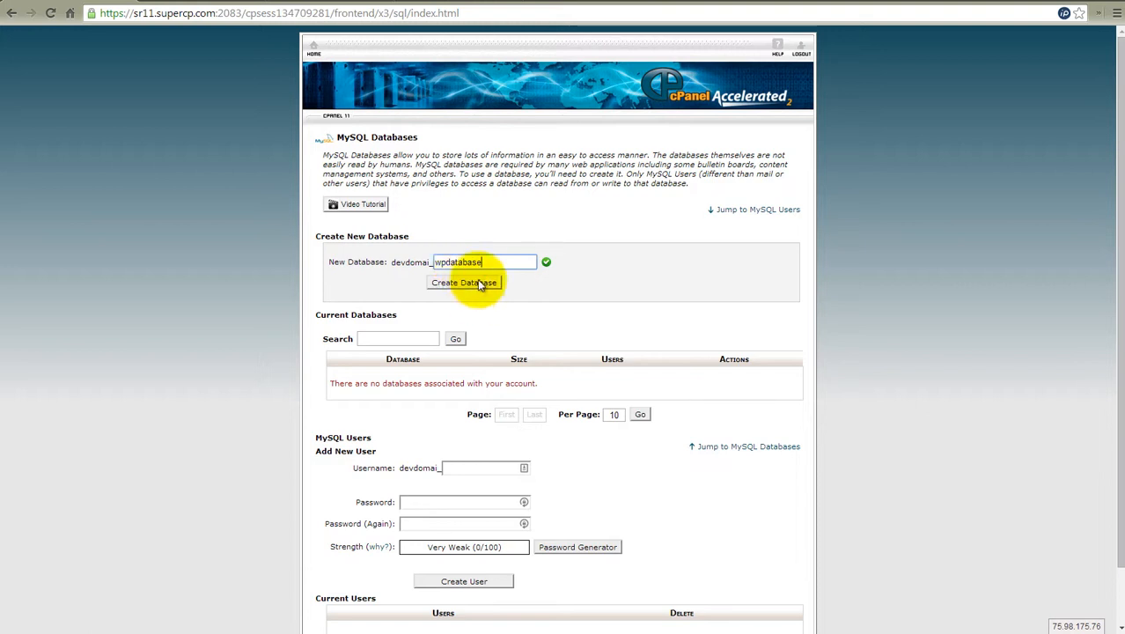
pyautogui.click(466, 282)
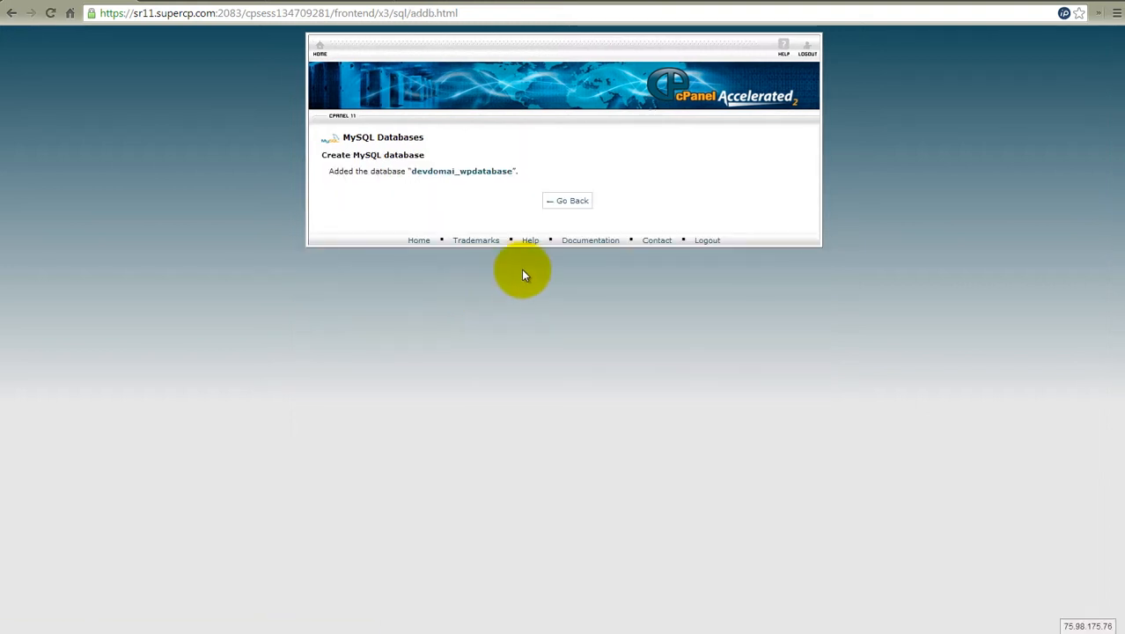
pyautogui.click(565, 202)
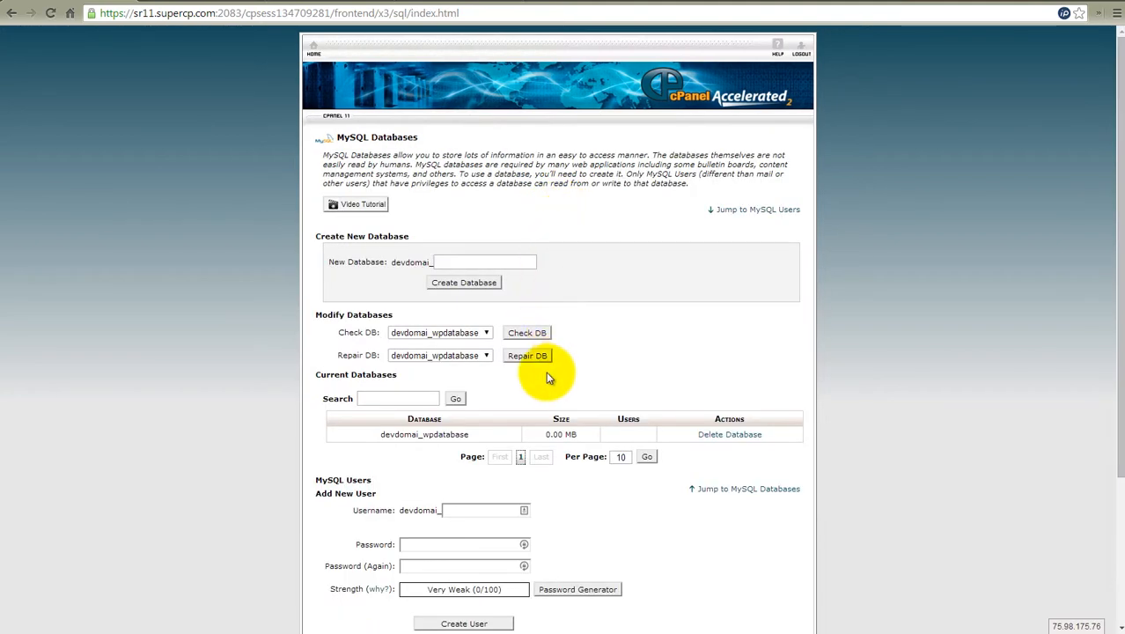
pyautogui.scroll(-2, 462, 365)
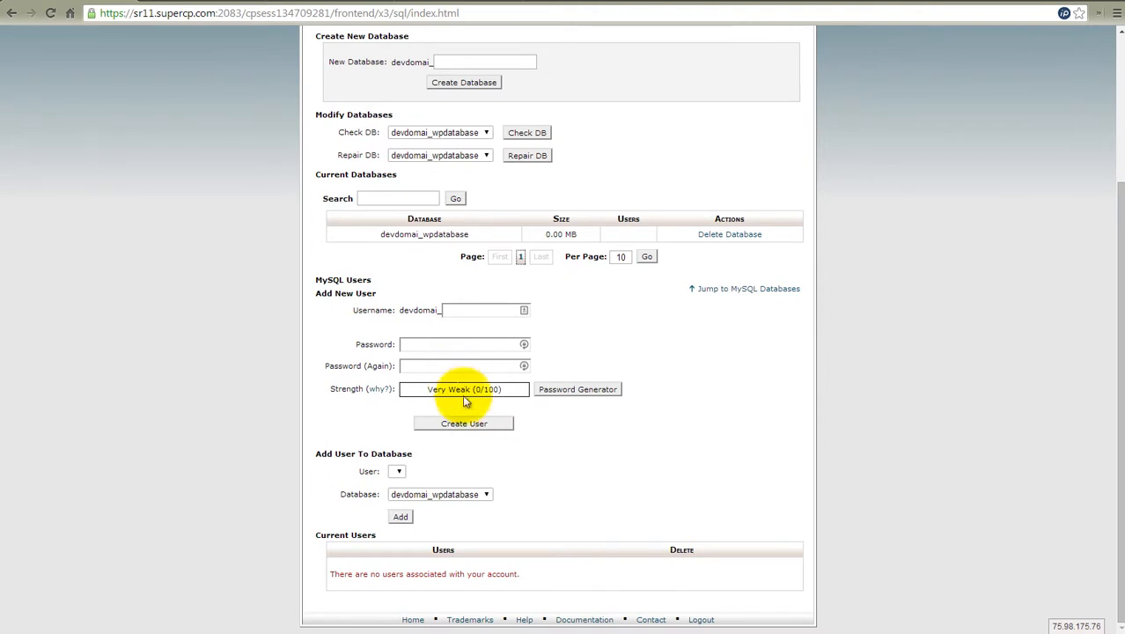
# - Enter wpdbusr as the username after the devdomai_ prefix for a new MySQL user
pyautogui.click(466, 312)
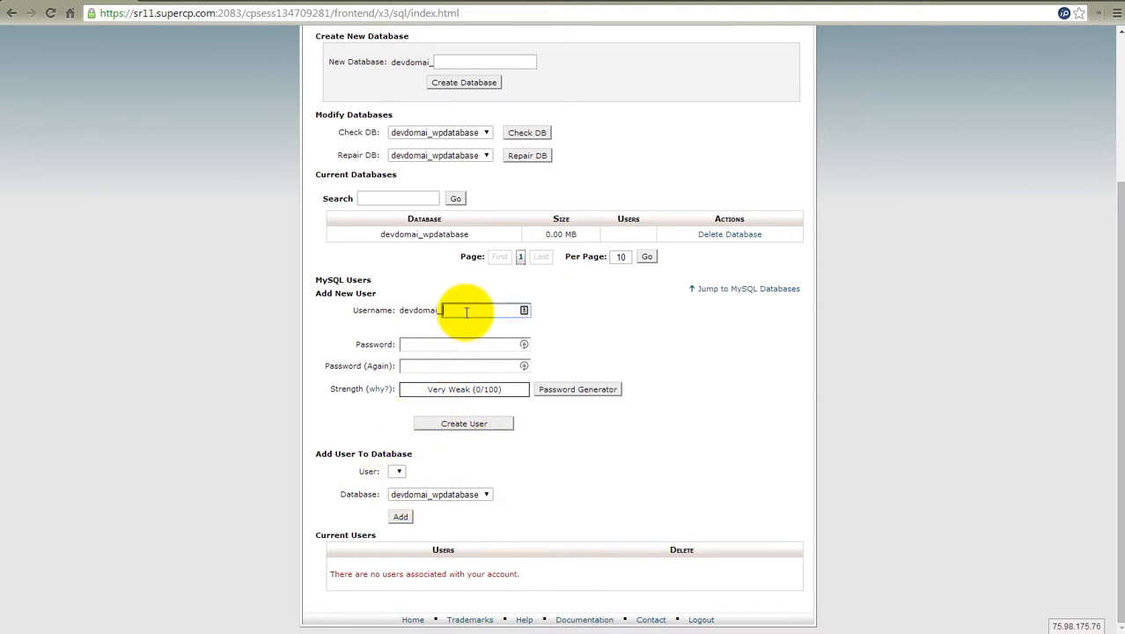
pyautogui.write('wpdbuser')
pyautogui.press('BackSpace')
# - Enter and repeat the new MySQL user's password, create the user and return to the MySQL Databases page
pyautogui.click(456, 346)
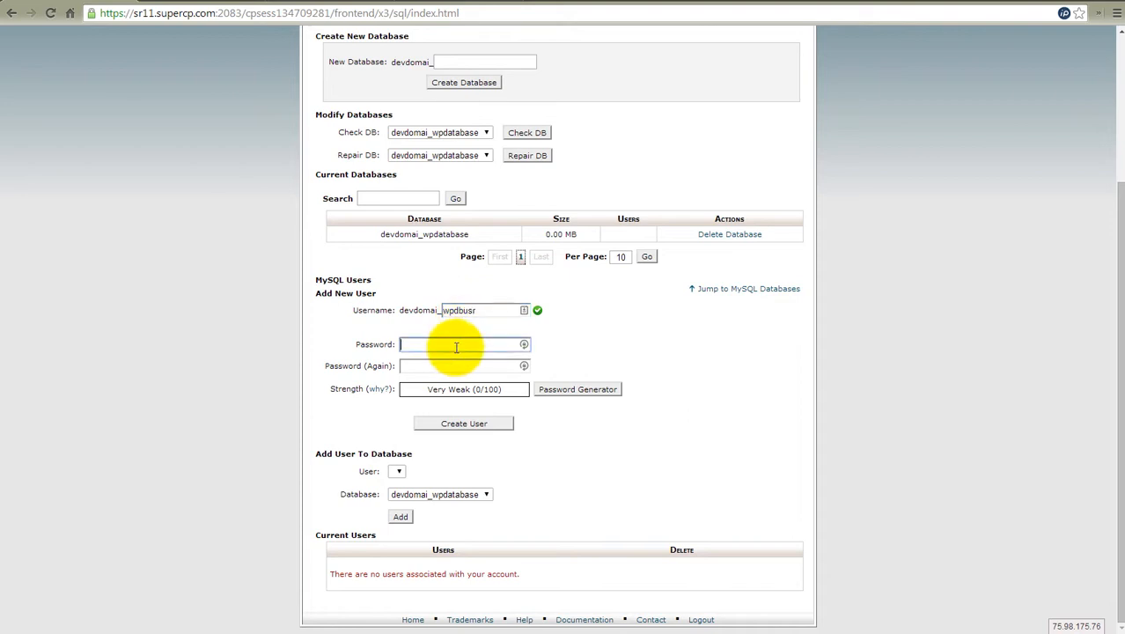
pyautogui.write('••••')
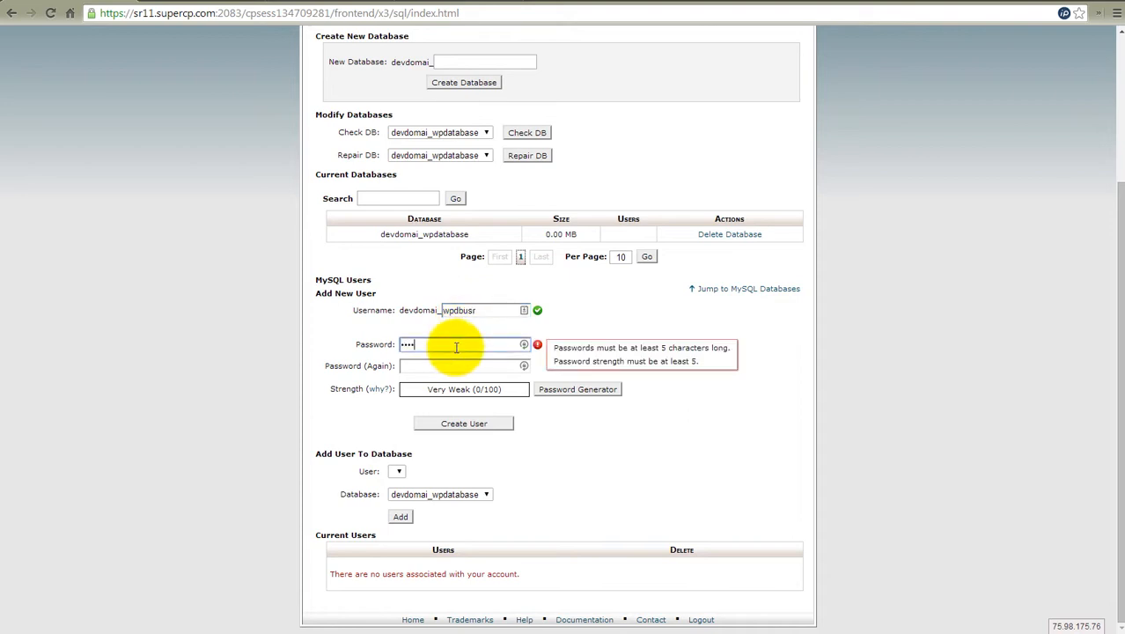
pyautogui.write('•')
pyautogui.click(445, 364)
pyautogui.write('••')
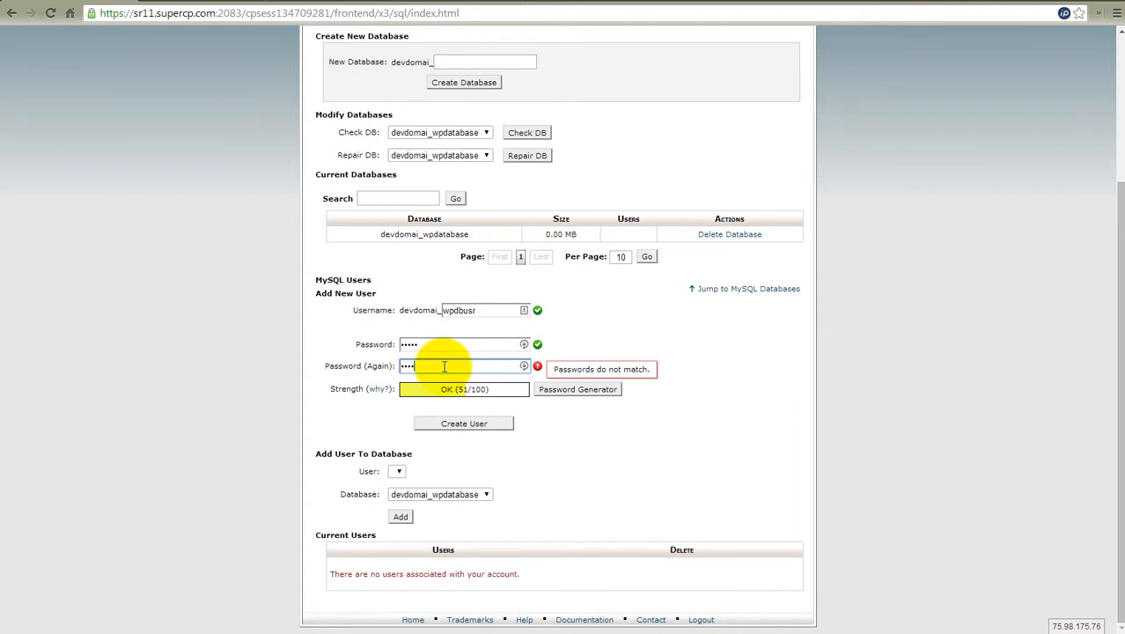
pyautogui.write('•')
pyautogui.click(450, 422)
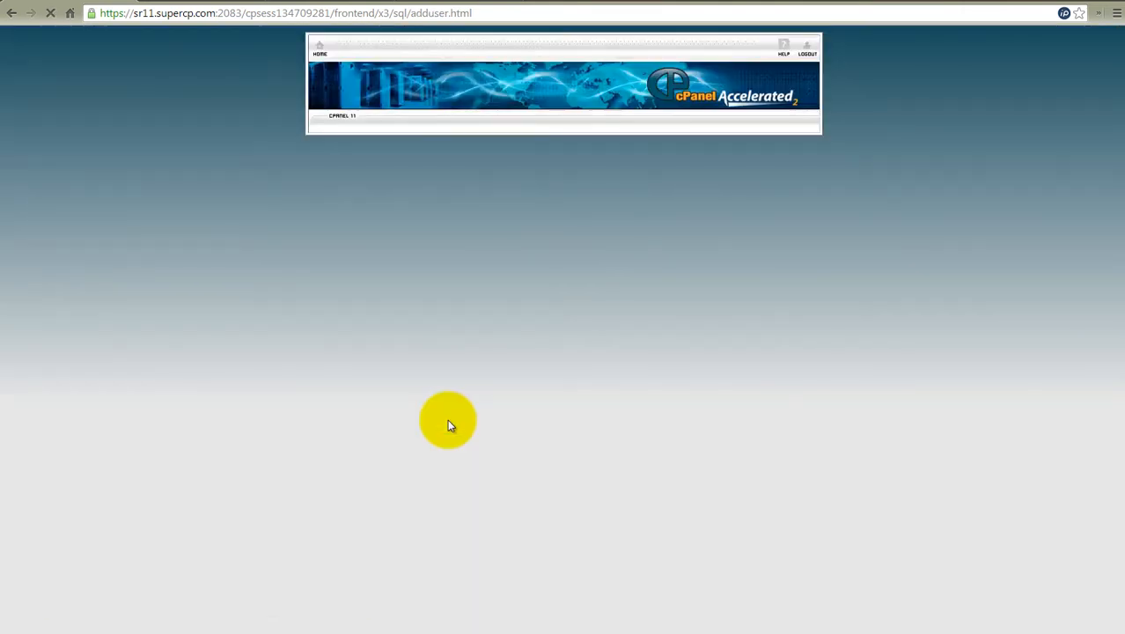
pyautogui.click(565, 196)
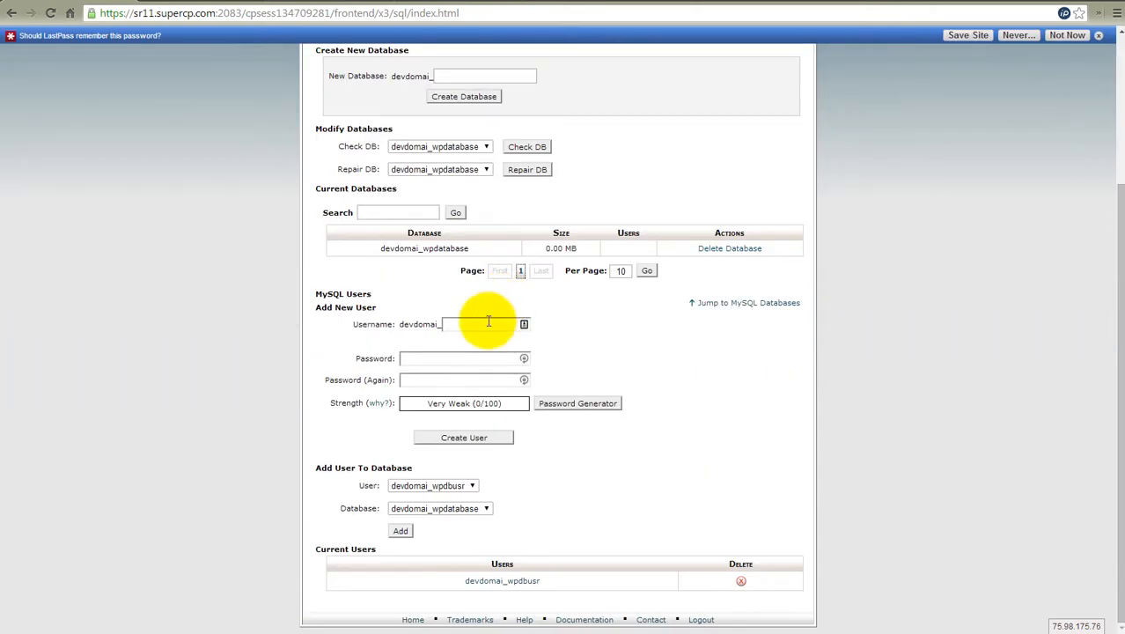
# - Add the user devdomai_wpdbusr to the database devdomai_wpdatabase
pyautogui.moveTo(315, 467); pyautogui.dragTo(414, 469)
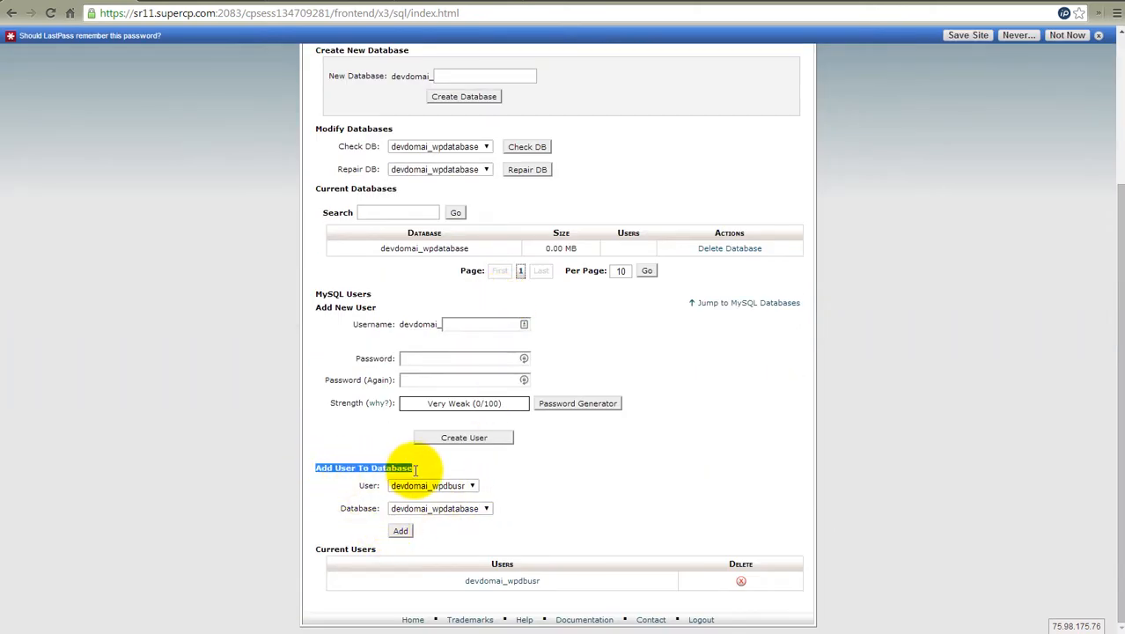
pyautogui.click(433, 470)
pyautogui.click(448, 486)
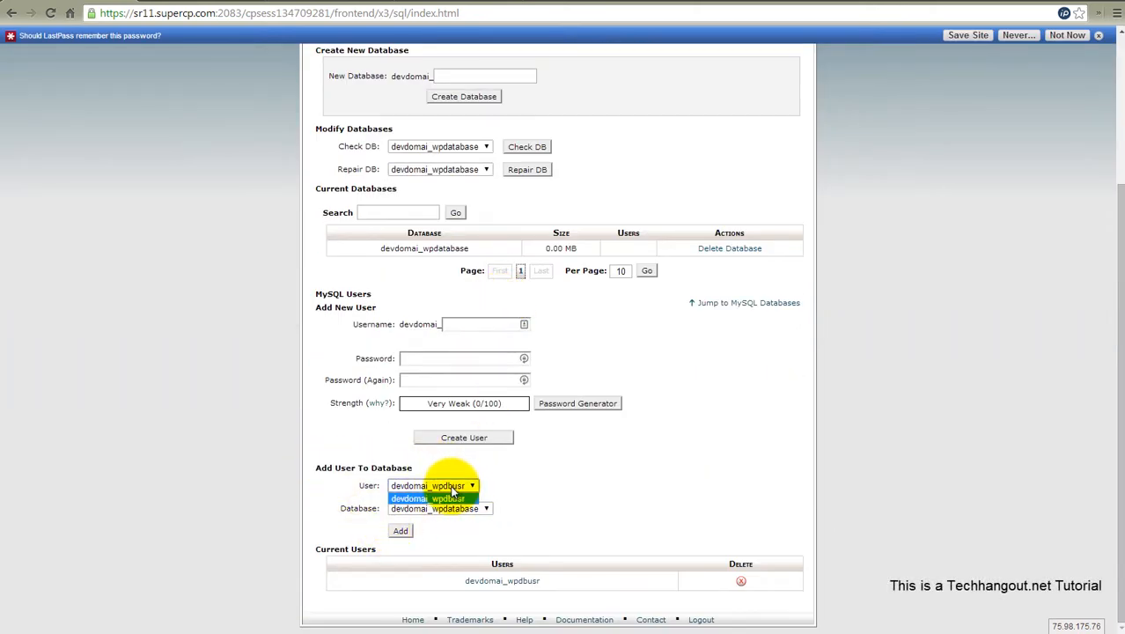
pyautogui.click(450, 497)
pyautogui.click(449, 507)
pyautogui.click(448, 520)
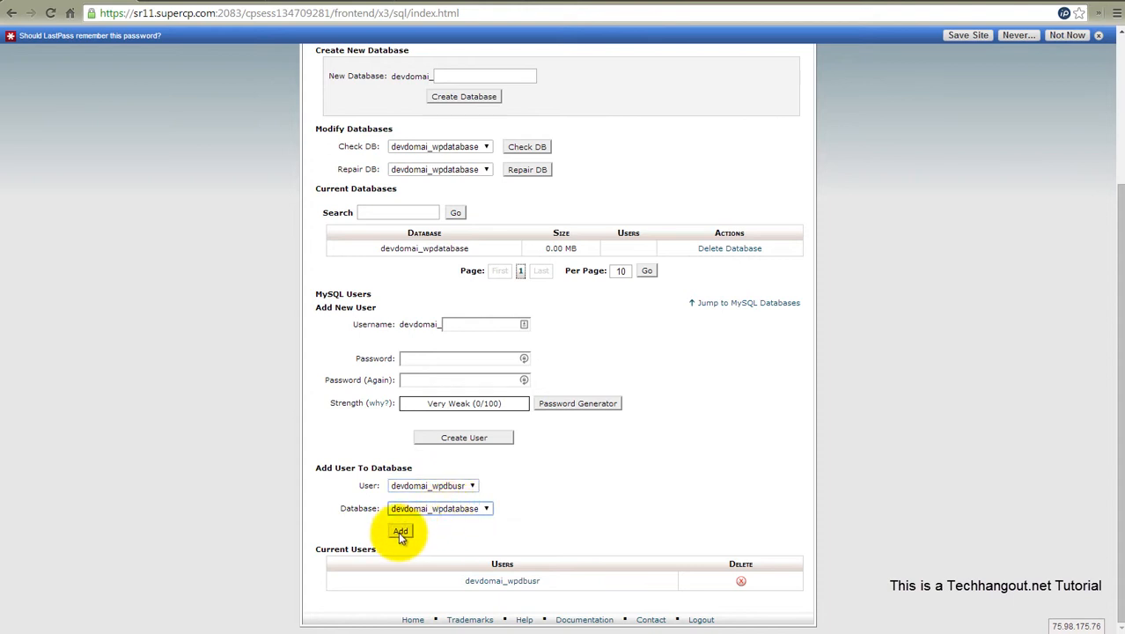
pyautogui.click(627, 252)
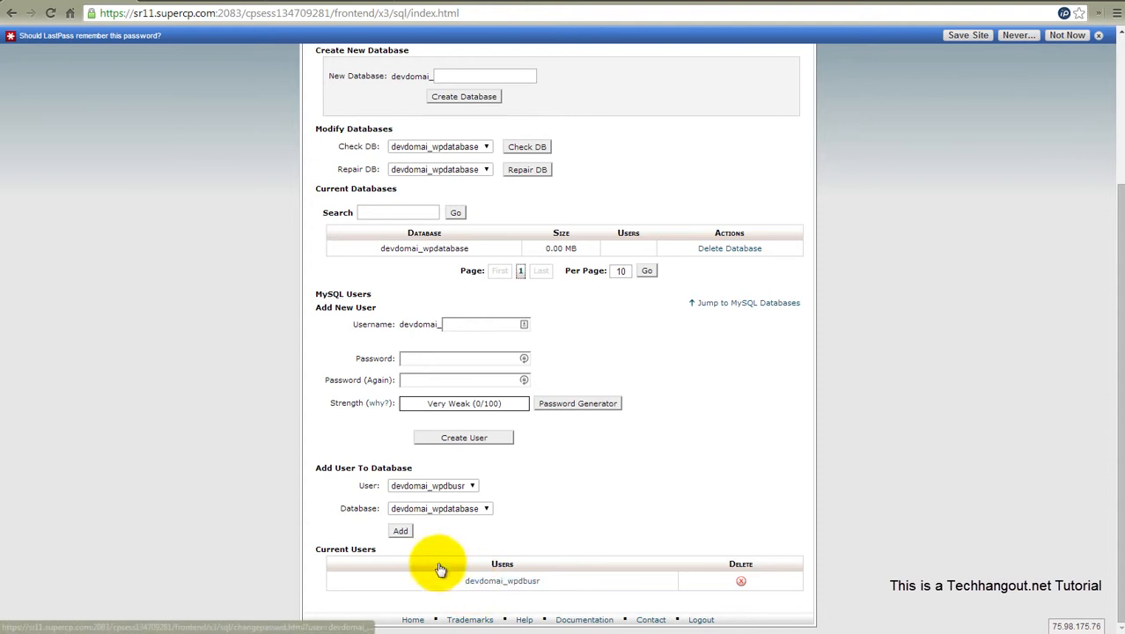
pyautogui.click(402, 532)
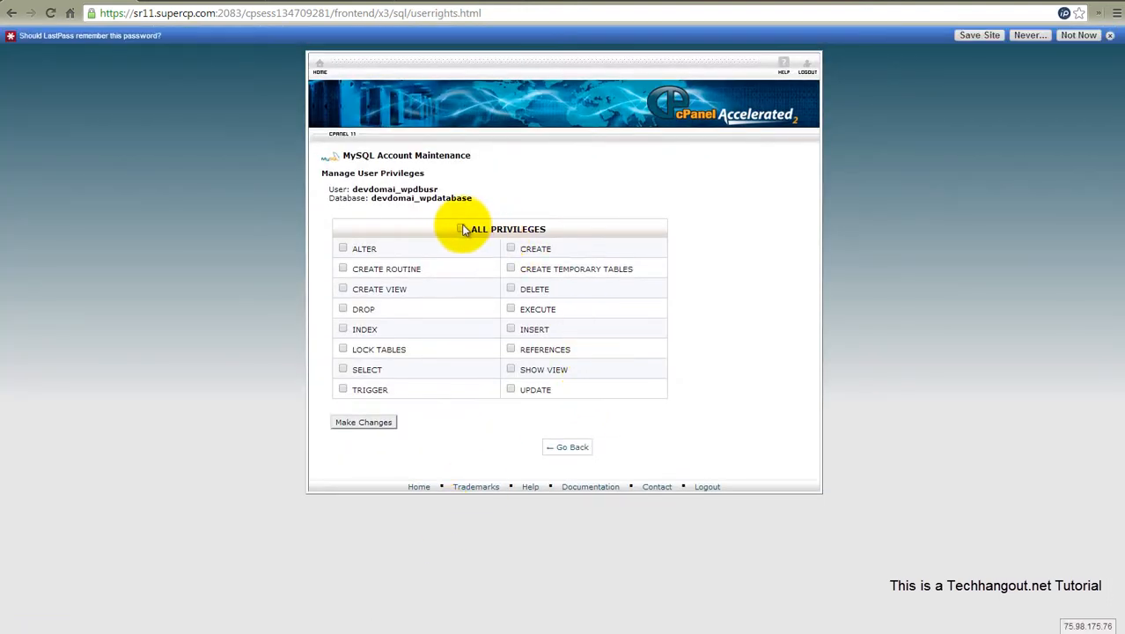
# - Grant devdomai_wpdbusr all privileges on devdomai_wpdatabase and return to the MySQL Databases page
pyautogui.click(461, 229)
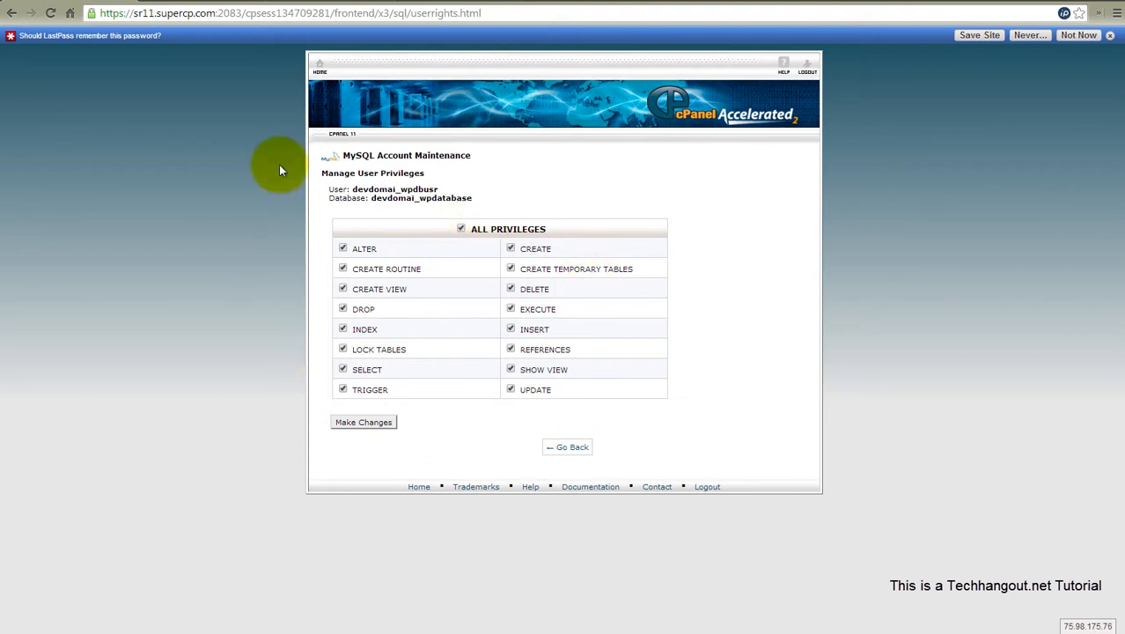
pyautogui.click(356, 424)
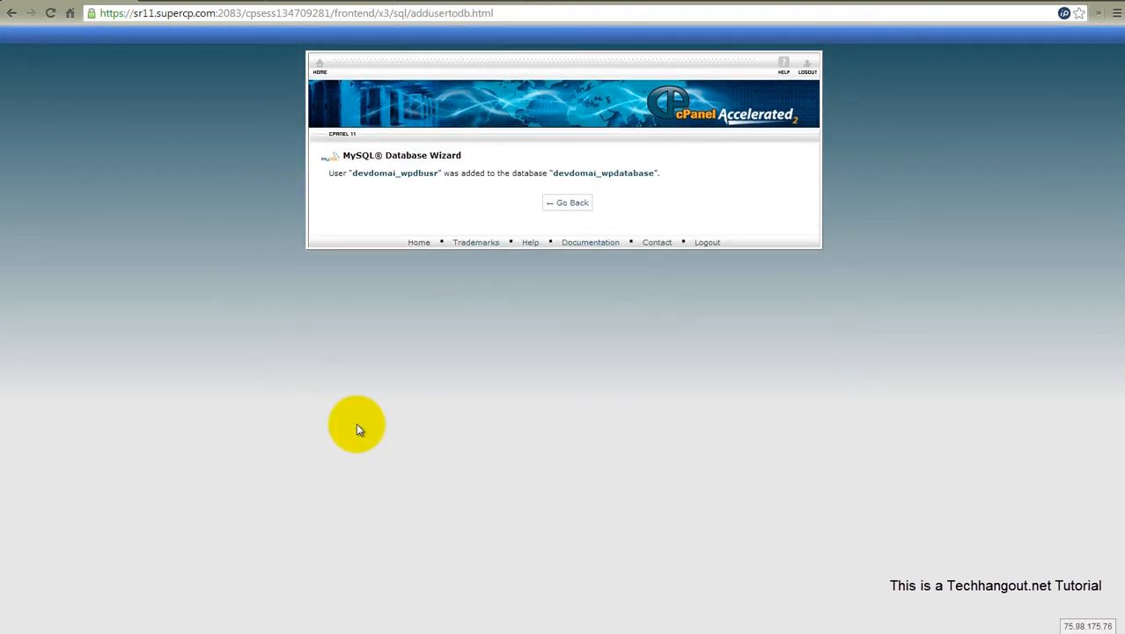
pyautogui.click(572, 203)
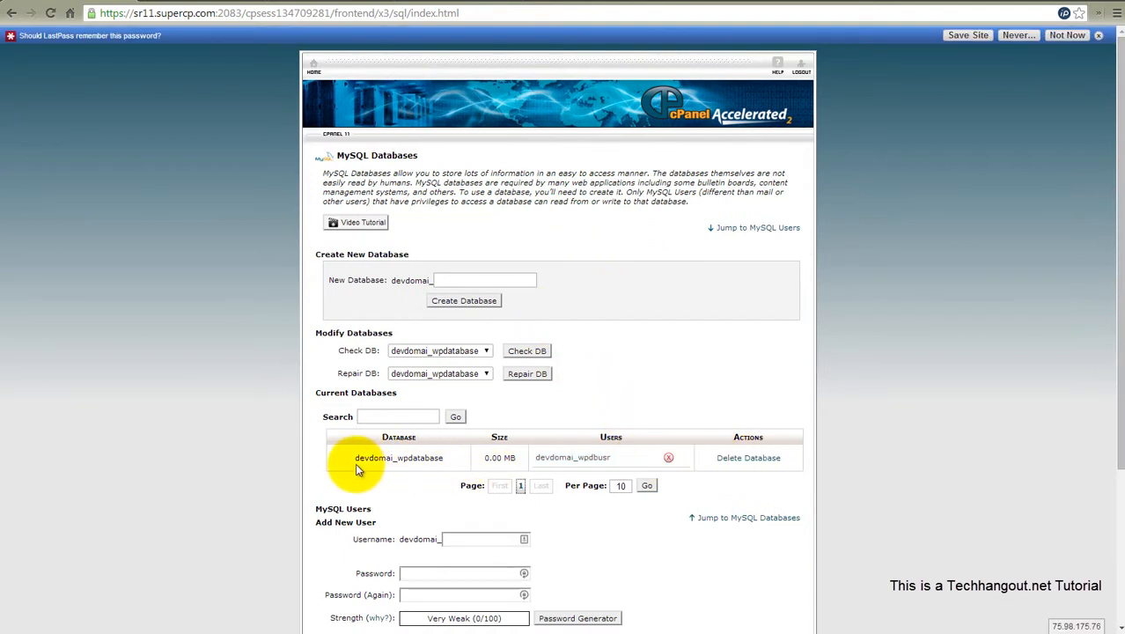
# - Copy the database name devdomai_wpdatabase and replace the DB_NAME value in wp-config.php with it
pyautogui.moveTo(451, 461); pyautogui.dragTo(352, 459)
pyautogui.hotkey('ctrl', 'c')
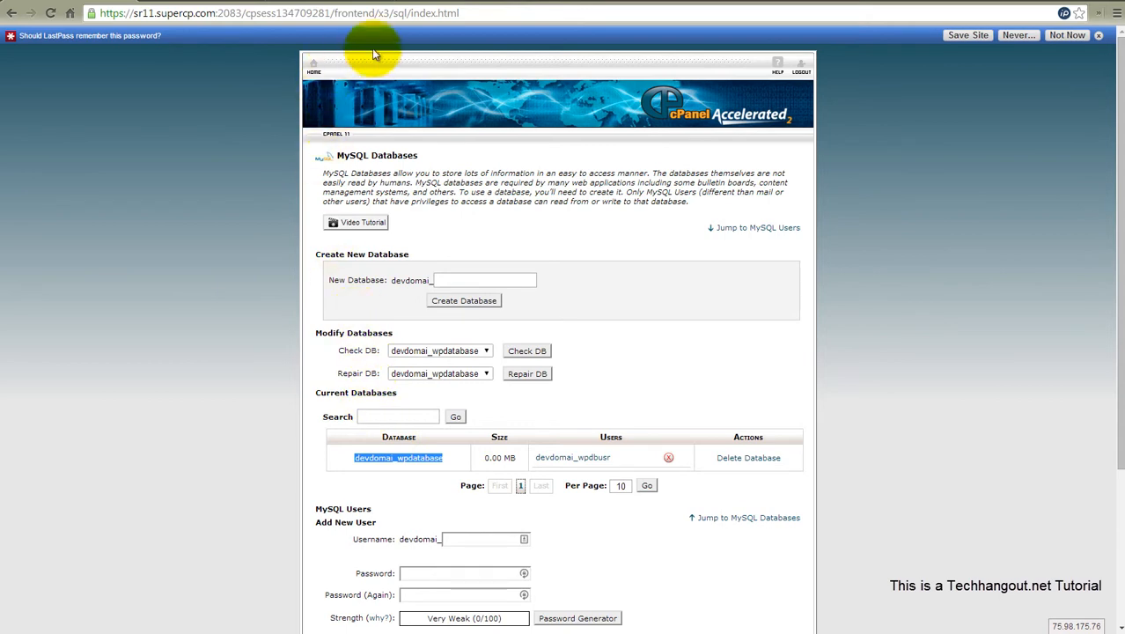
pyautogui.click(341, 2)
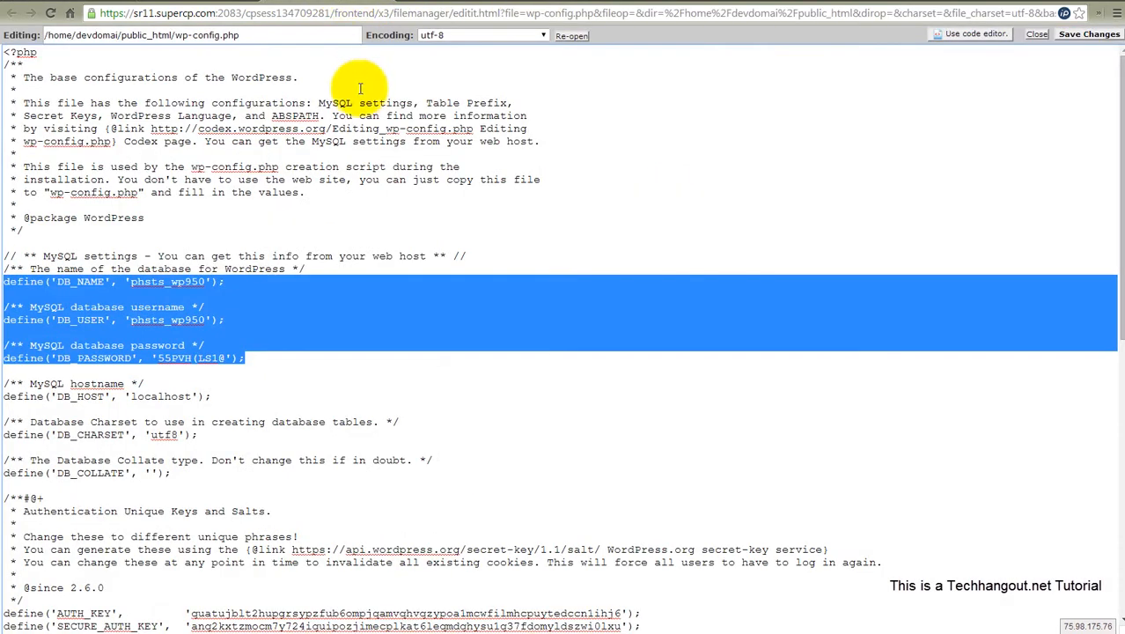
pyautogui.click(186, 305)
pyautogui.moveTo(205, 282); pyautogui.dragTo(132, 282)
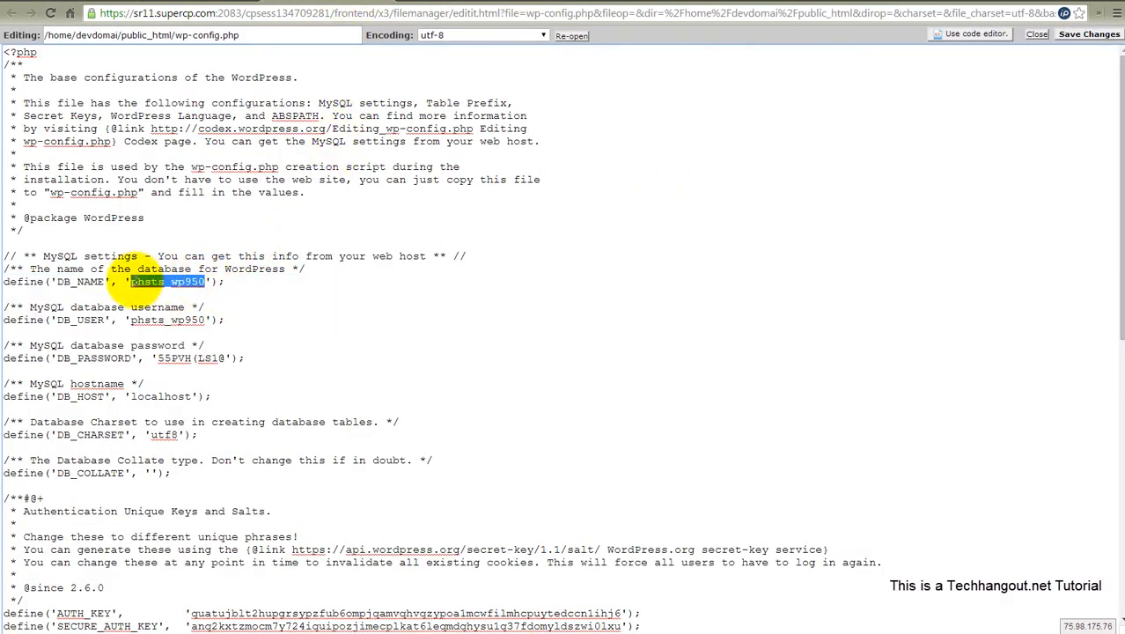
pyautogui.hotkey('ctrl', 'v')
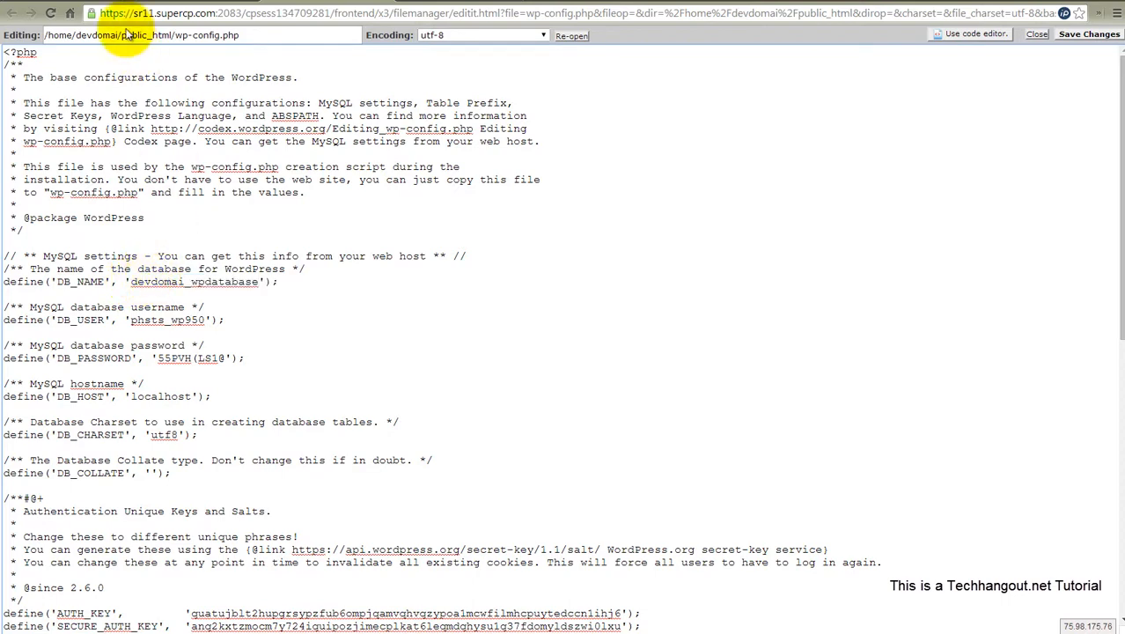
# - Copy the database username devdomai_wpdbusr and replace the DB_USER value in wp-config.php with it
pyautogui.click(88, 4)
pyautogui.moveTo(620, 459); pyautogui.dragTo(478, 450)
pyautogui.hotkey('ctrl', 'c')
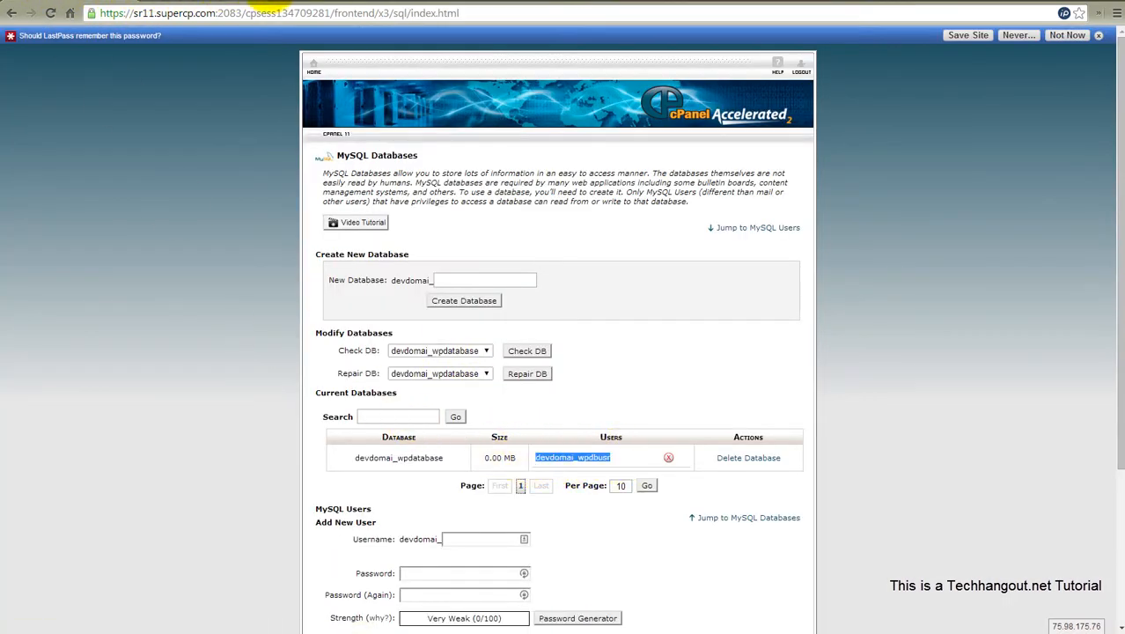
pyautogui.click(333, 5)
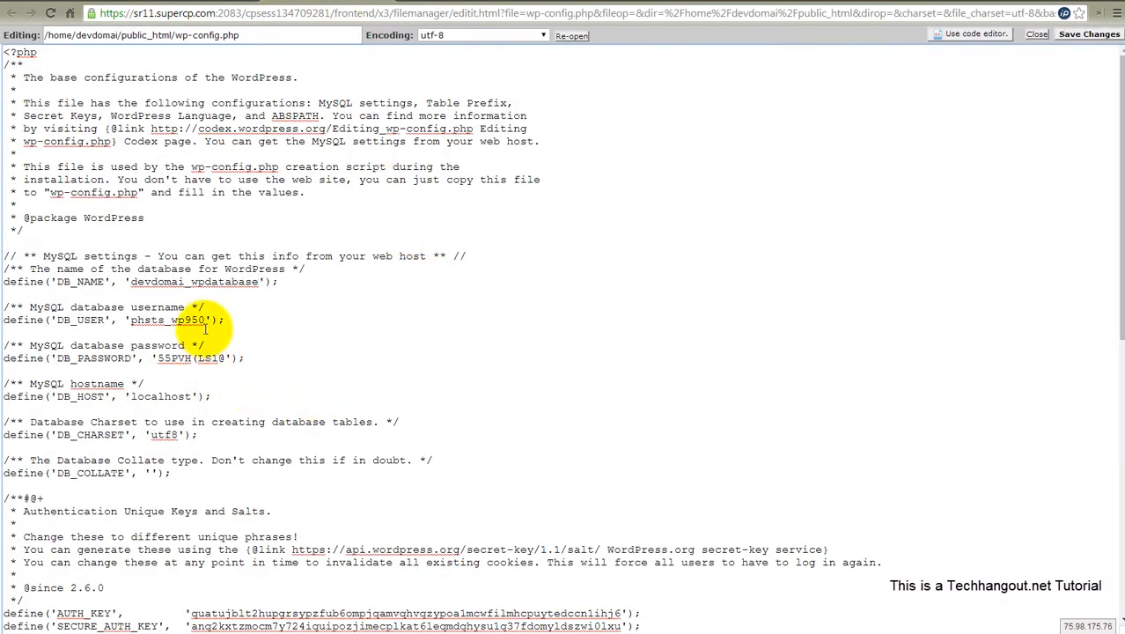
pyautogui.moveTo(205, 320); pyautogui.dragTo(132, 320)
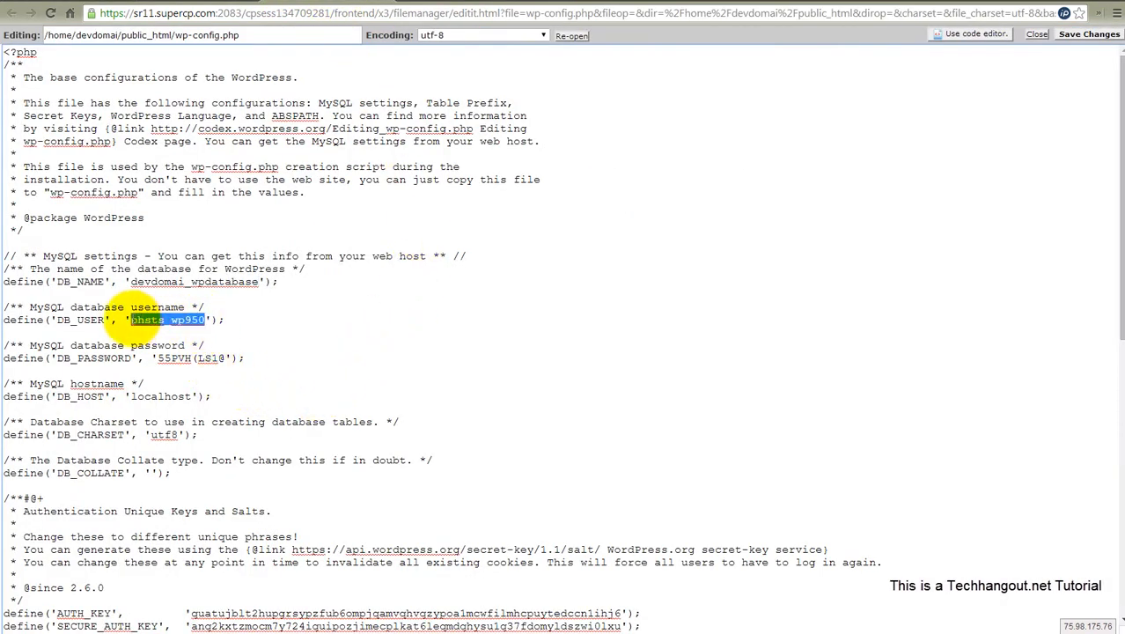
pyautogui.hotkey('ctrl', 'v')
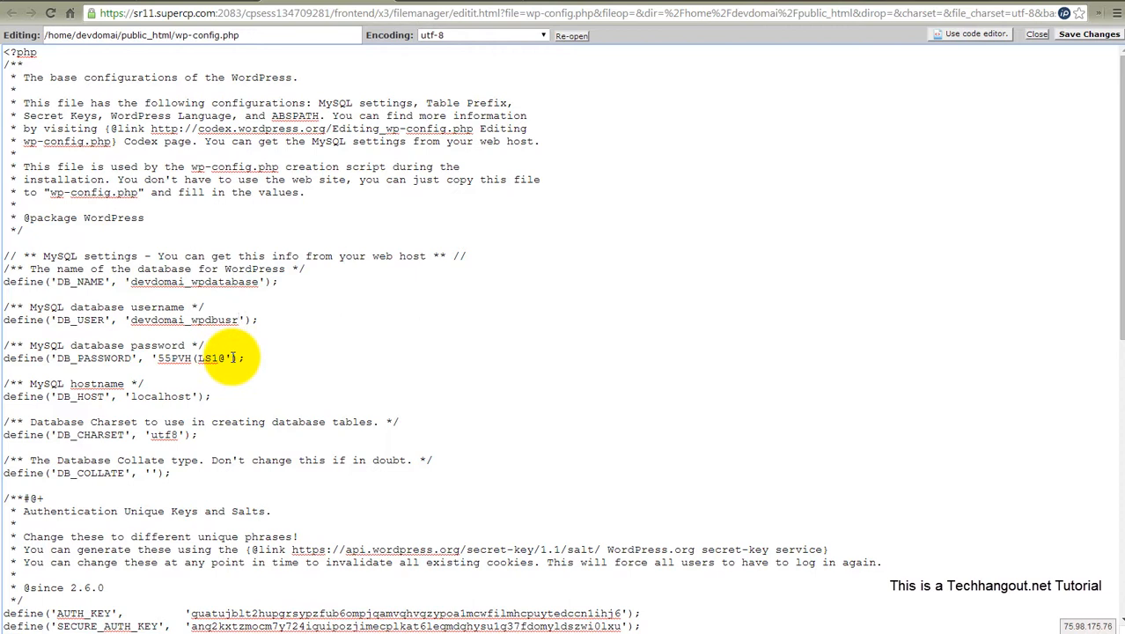
# - Replace the DB_PASSWORD value in wp-config.php with the new database user's password and save the file
pyautogui.moveTo(232, 357); pyautogui.dragTo(197, 357)
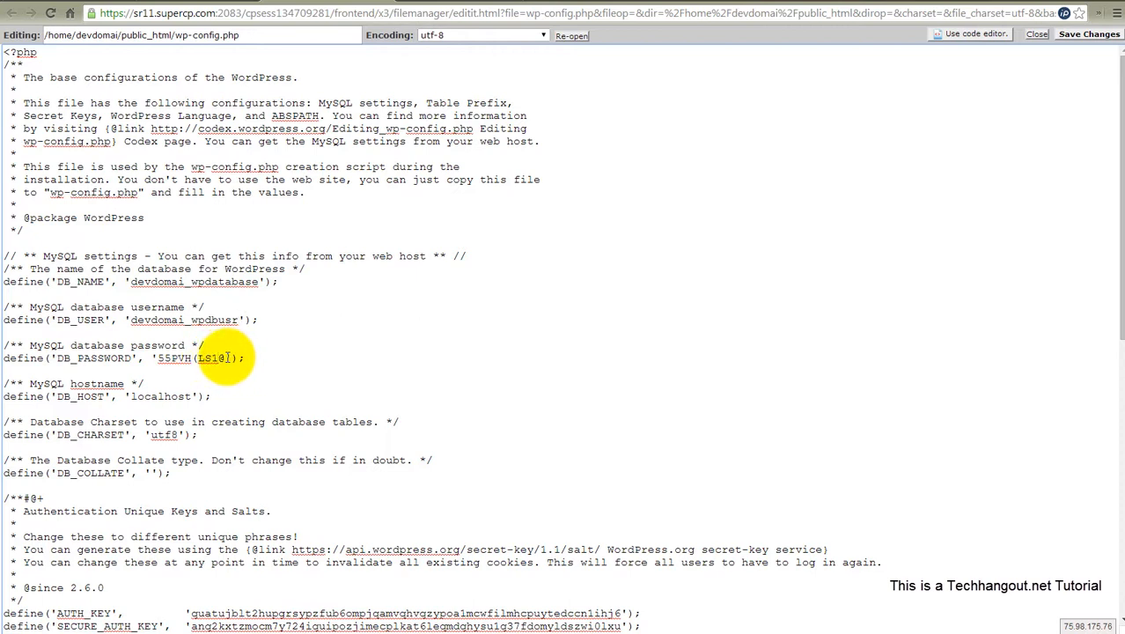
pyautogui.moveTo(226, 358); pyautogui.dragTo(160, 361)
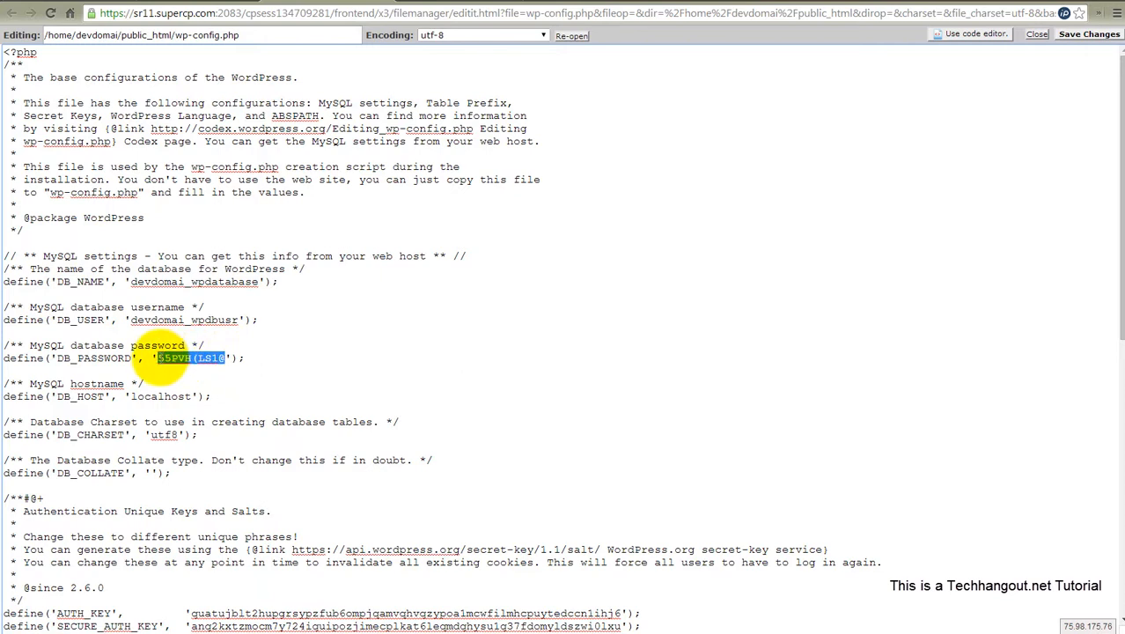
pyautogui.write('1')
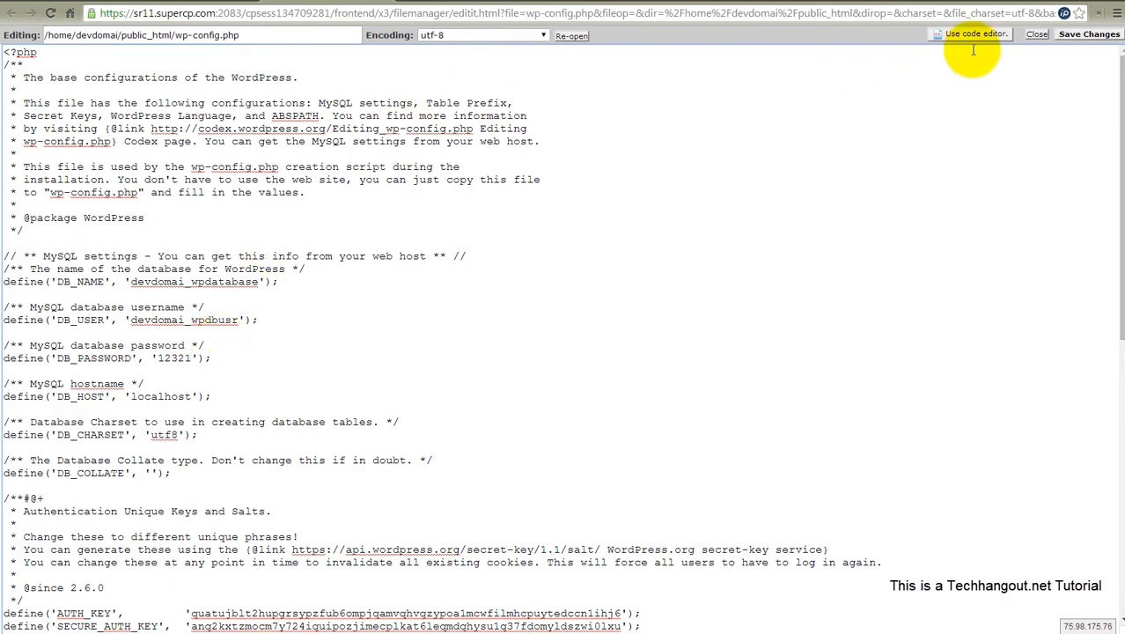
pyautogui.click(1073, 37)
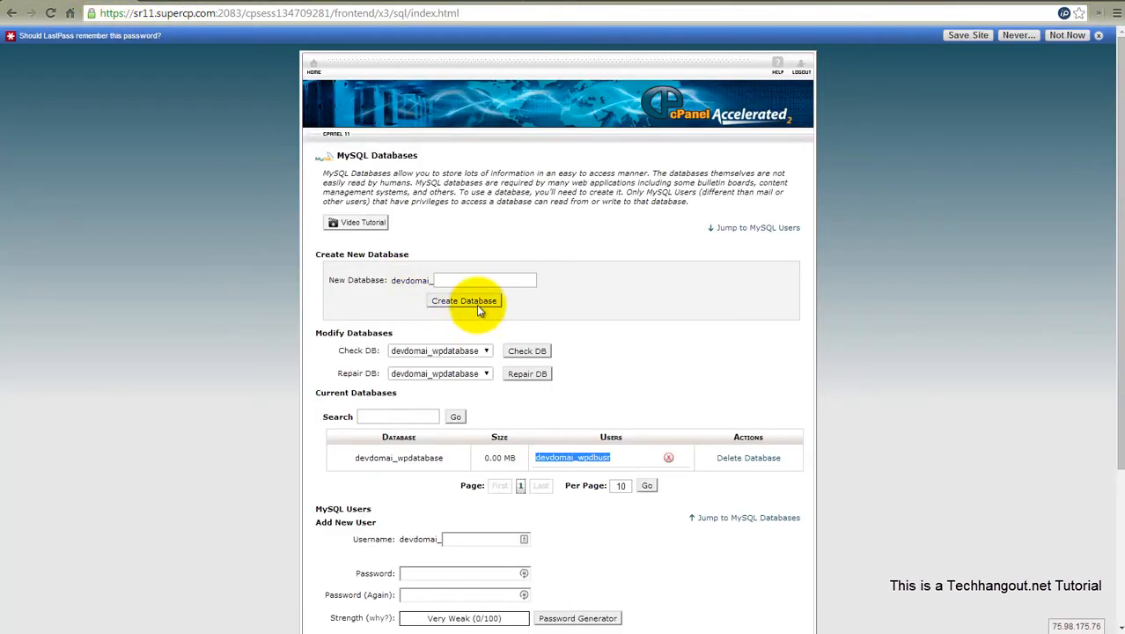
# - Open phpMyAdmin from the cPanel home page and go to the import page for the devdomai_wpdatabase database
pyautogui.click(314, 66)
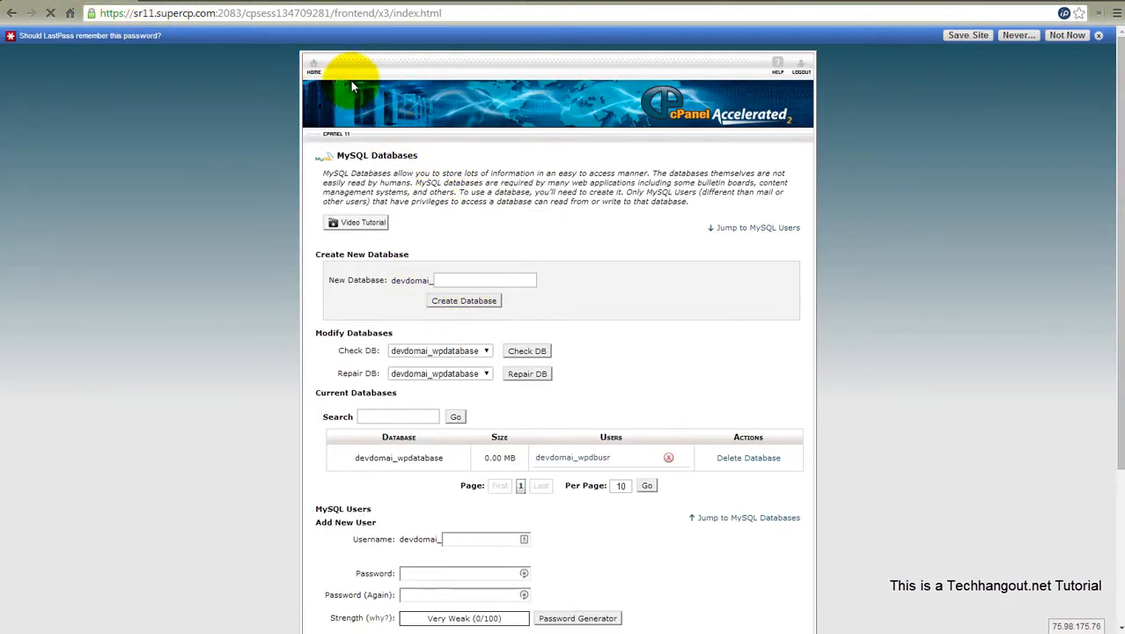
pyautogui.scroll(-5, 607, 374)
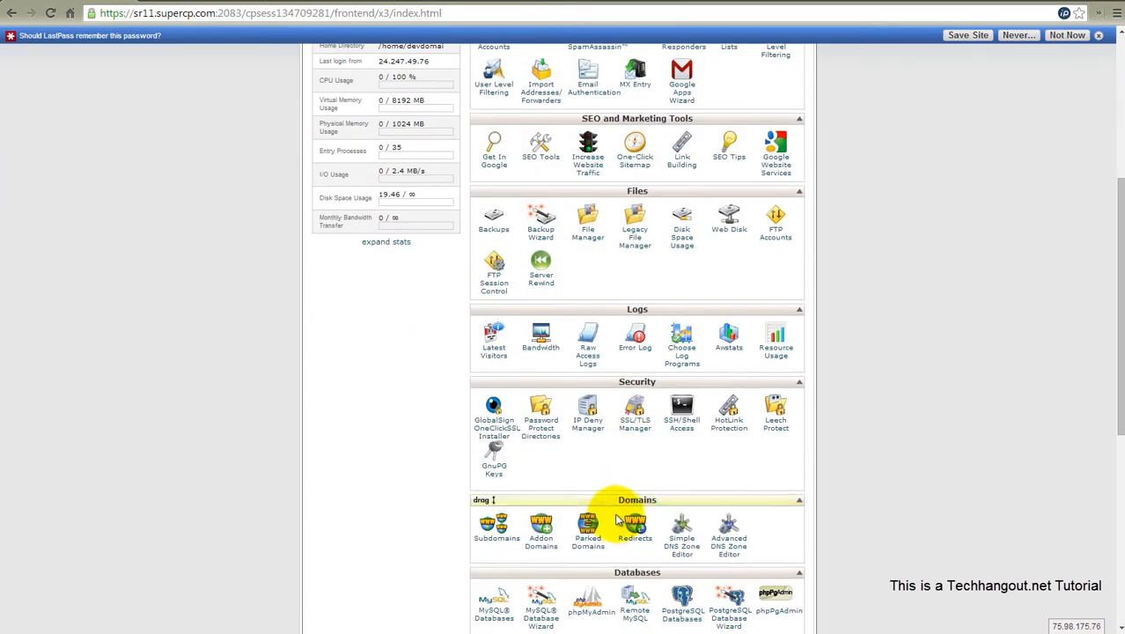
pyautogui.click(584, 471)
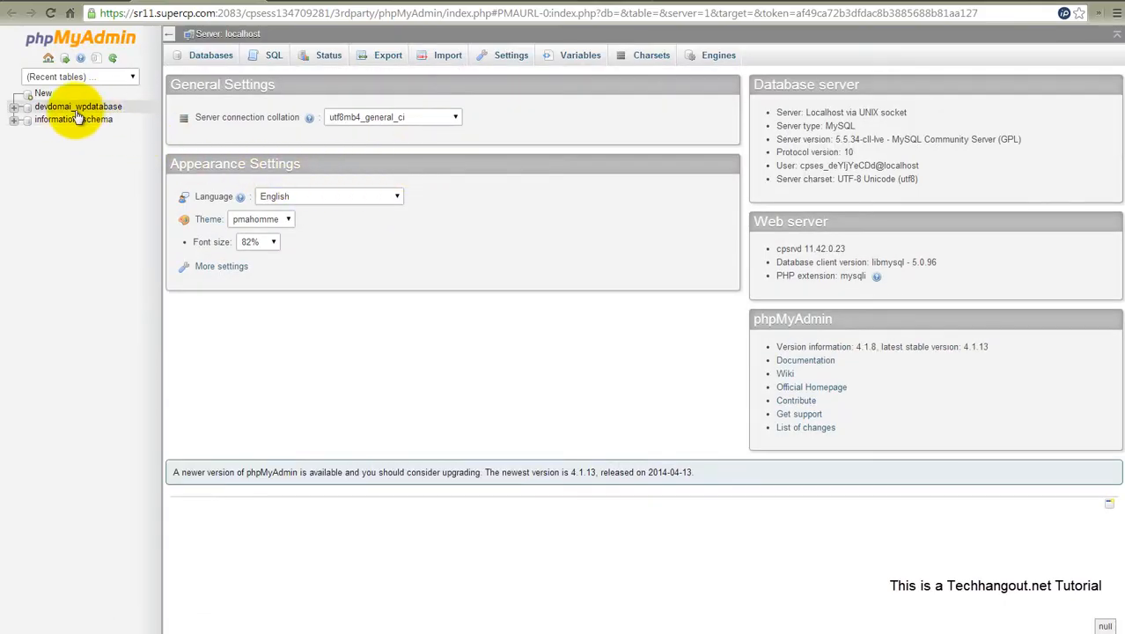
pyautogui.click(68, 109)
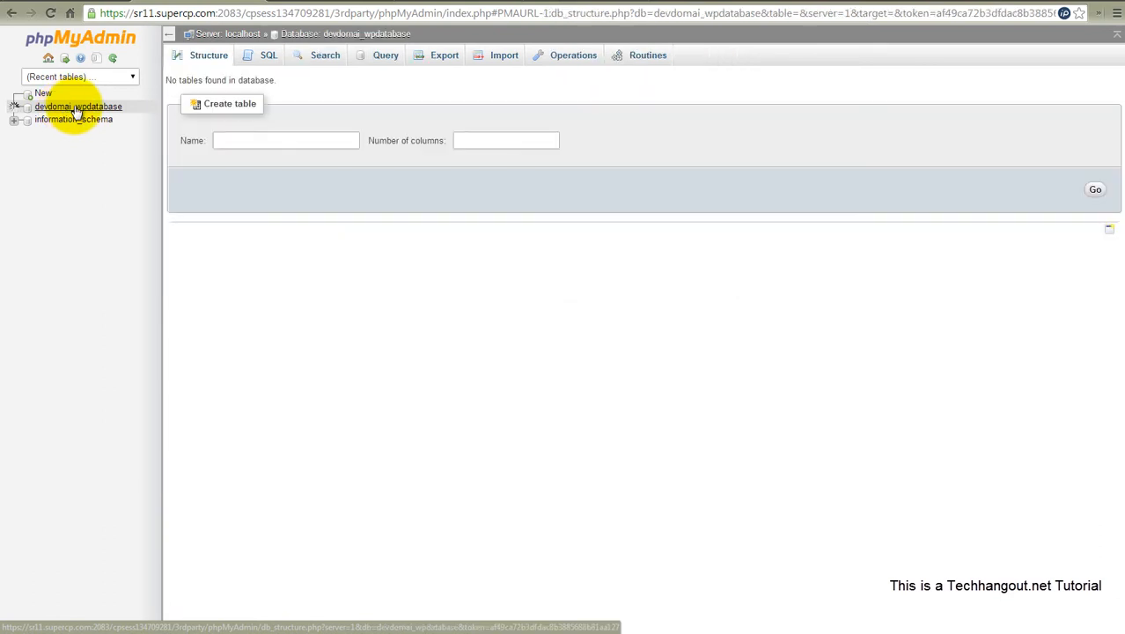
pyautogui.click(496, 58)
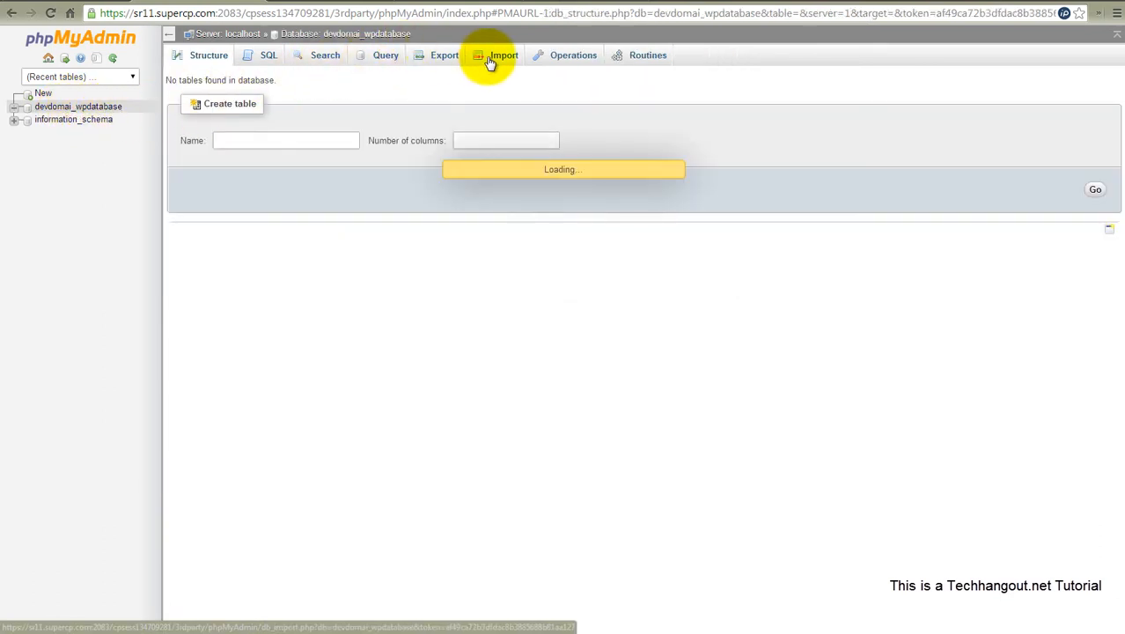
# - Import the file phsts_wp950.sql from the Downloads folder into devdomai_wpdatabase as SQL
pyautogui.click(296, 191)
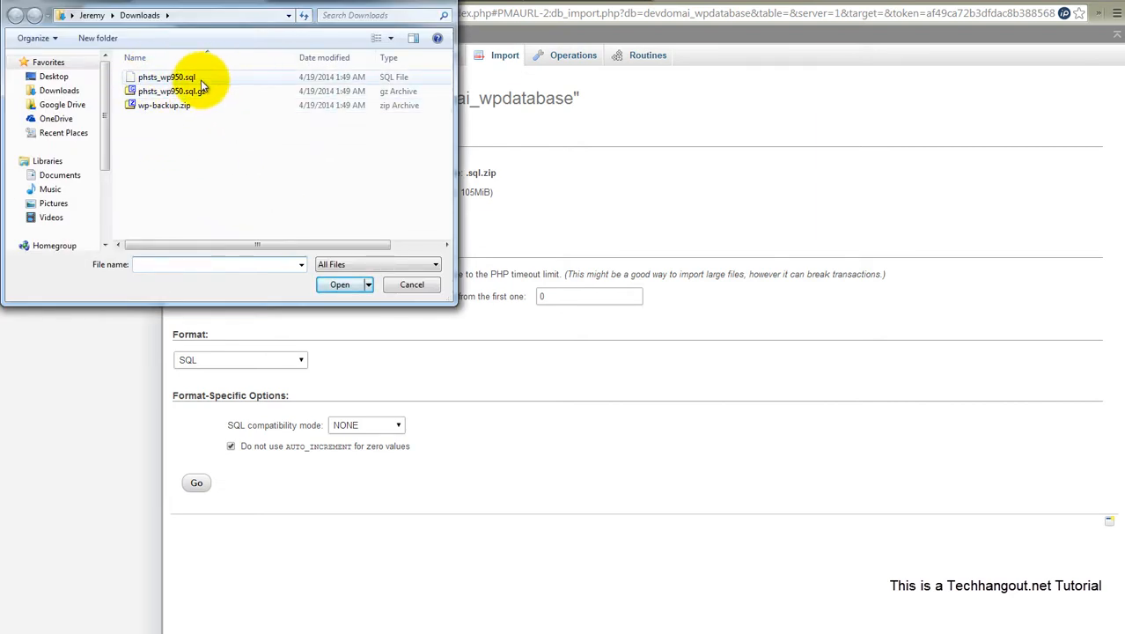
pyautogui.click(201, 77)
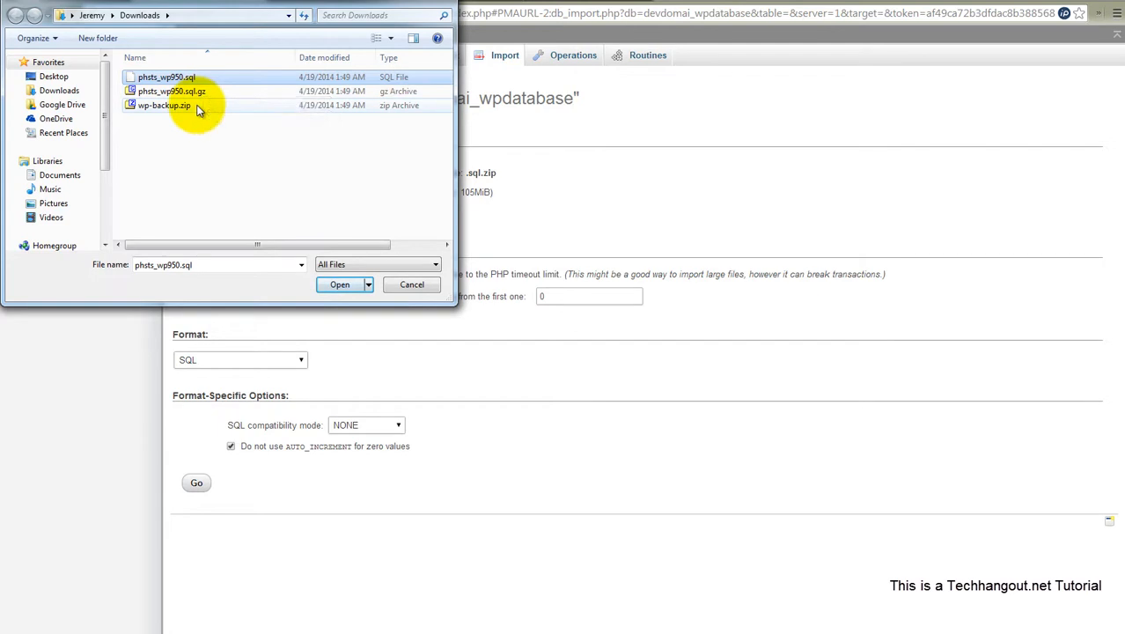
pyautogui.click(337, 284)
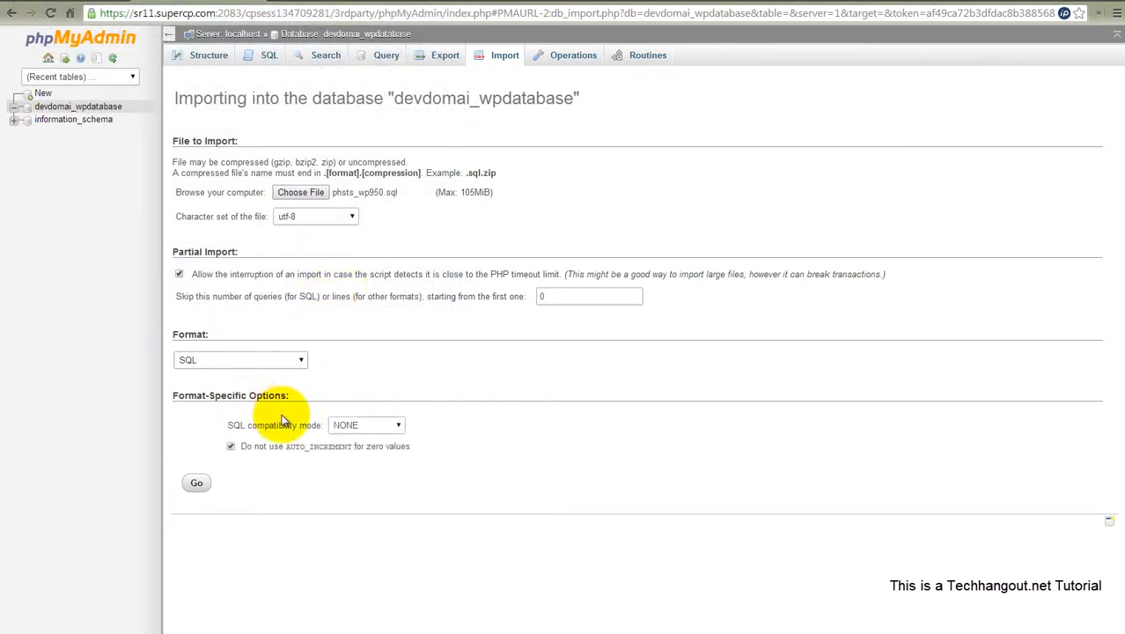
pyautogui.click(195, 482)
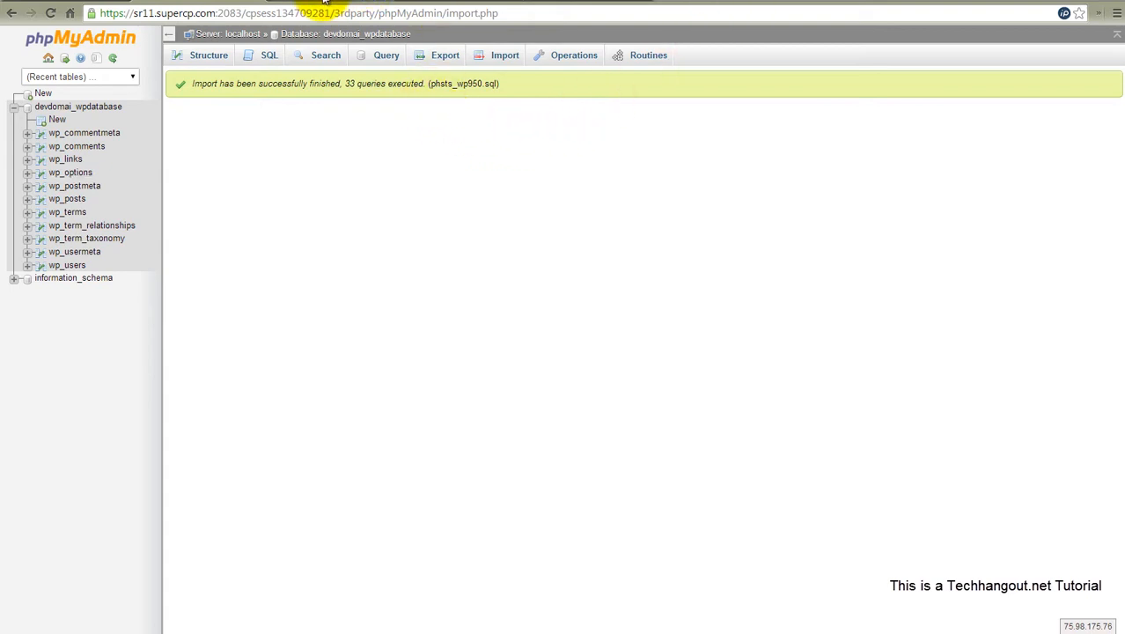
# - Reload the devdomain.tk home page to check the migrated site and go to its wp-admin login page
pyautogui.click(564, 1)
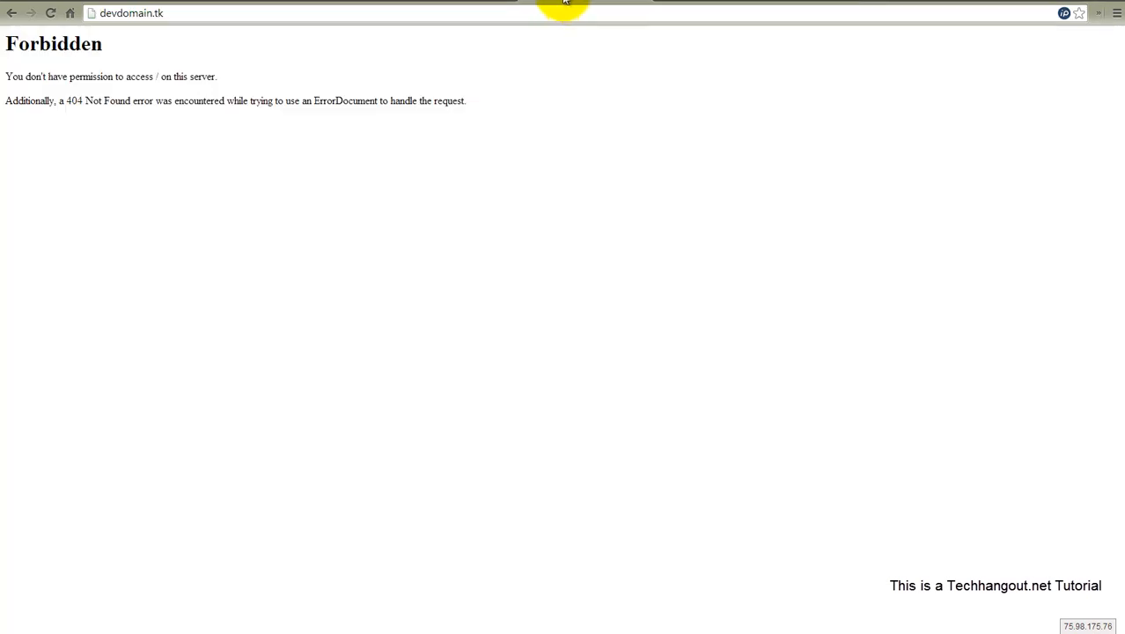
pyautogui.click(53, 14)
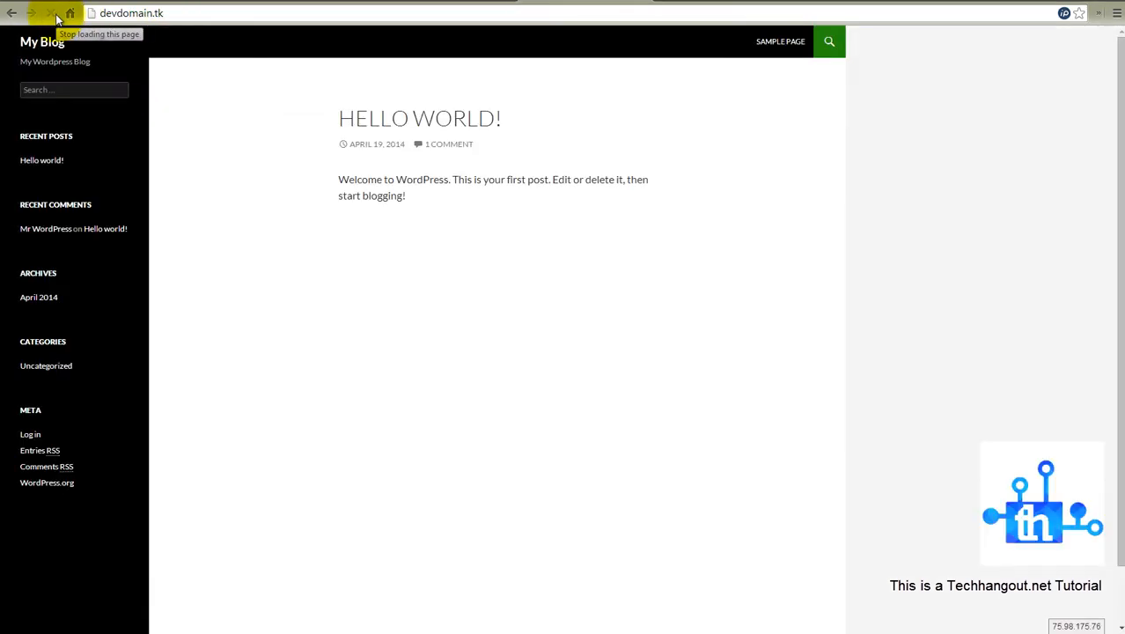
pyautogui.click(183, 12)
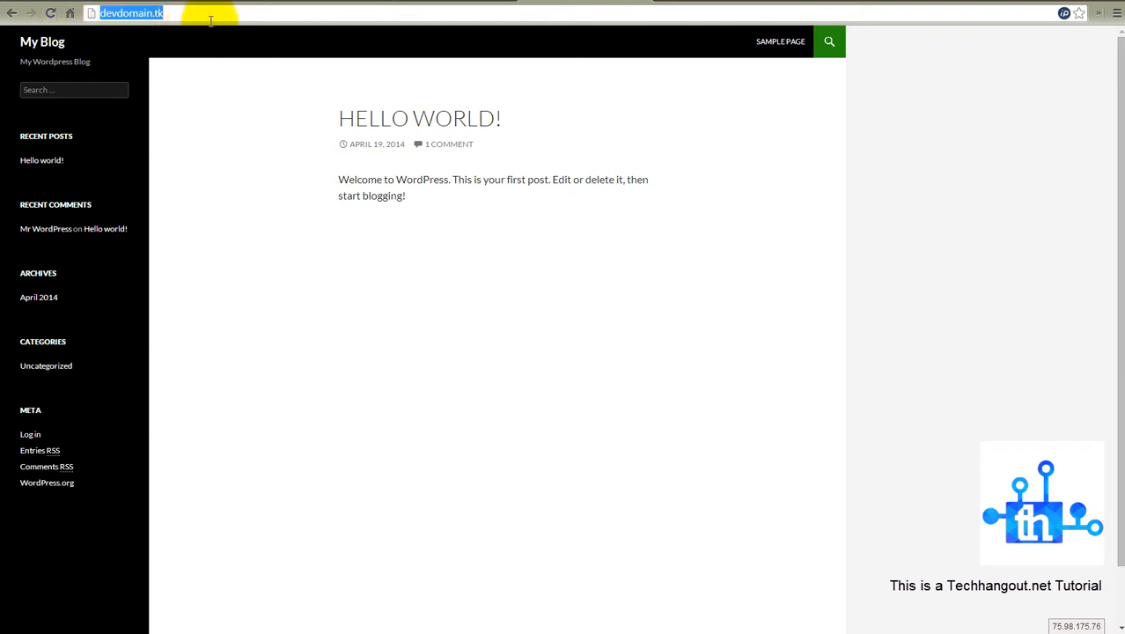
pyautogui.click(213, 20)
pyautogui.write('/')
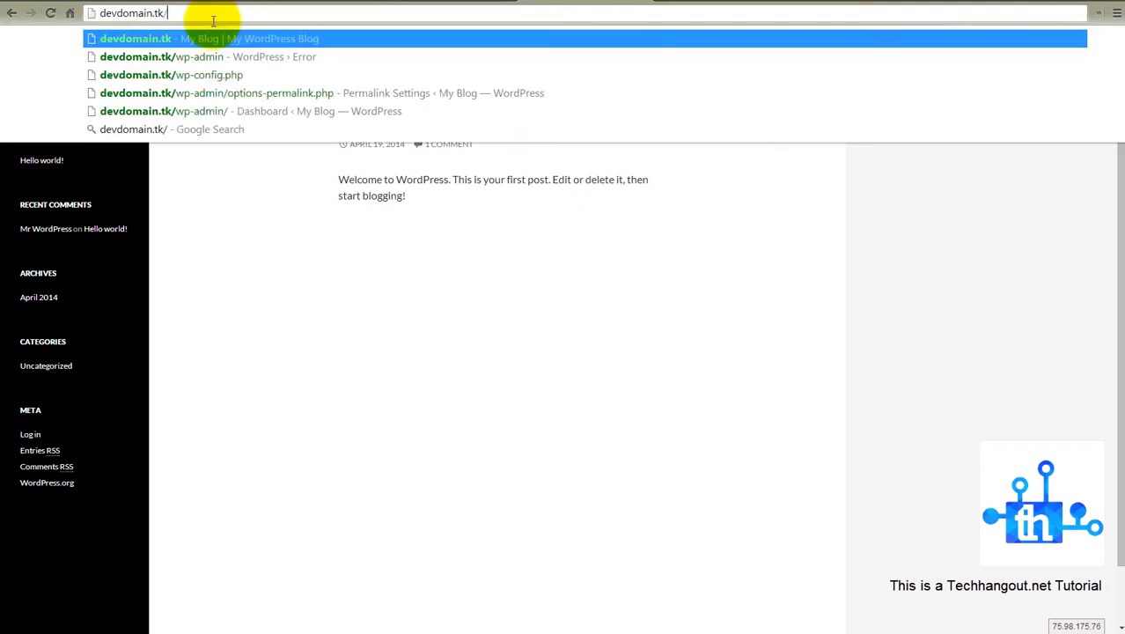
pyautogui.write('w')
pyautogui.press('Return')
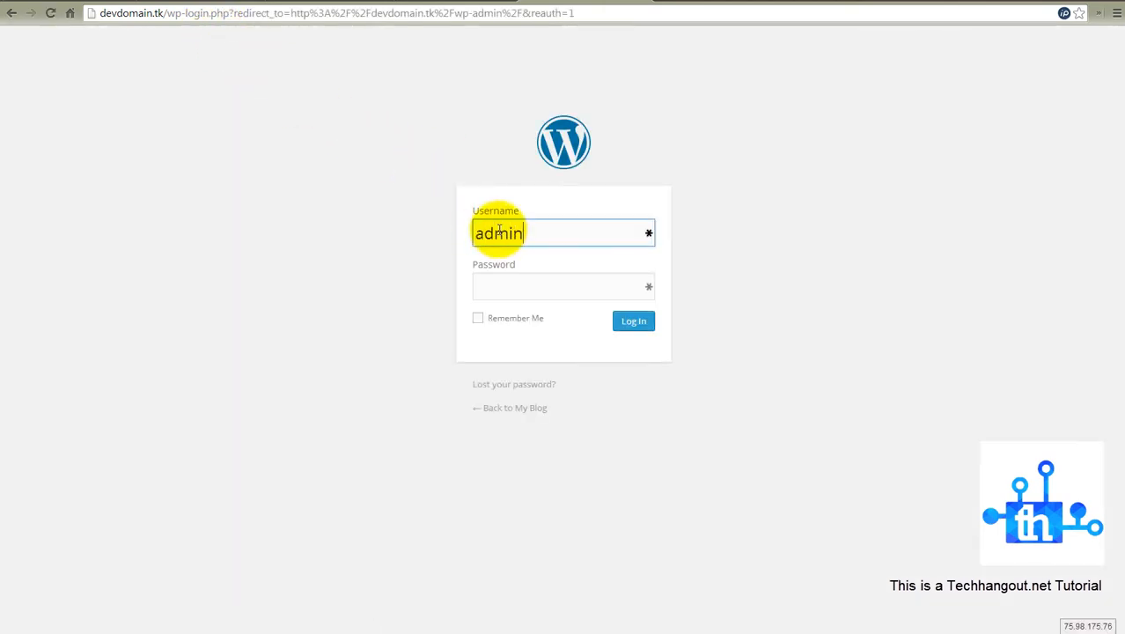
# - Log in to the WordPress dashboard with the username admin and the account password
pyautogui.press('Tab')
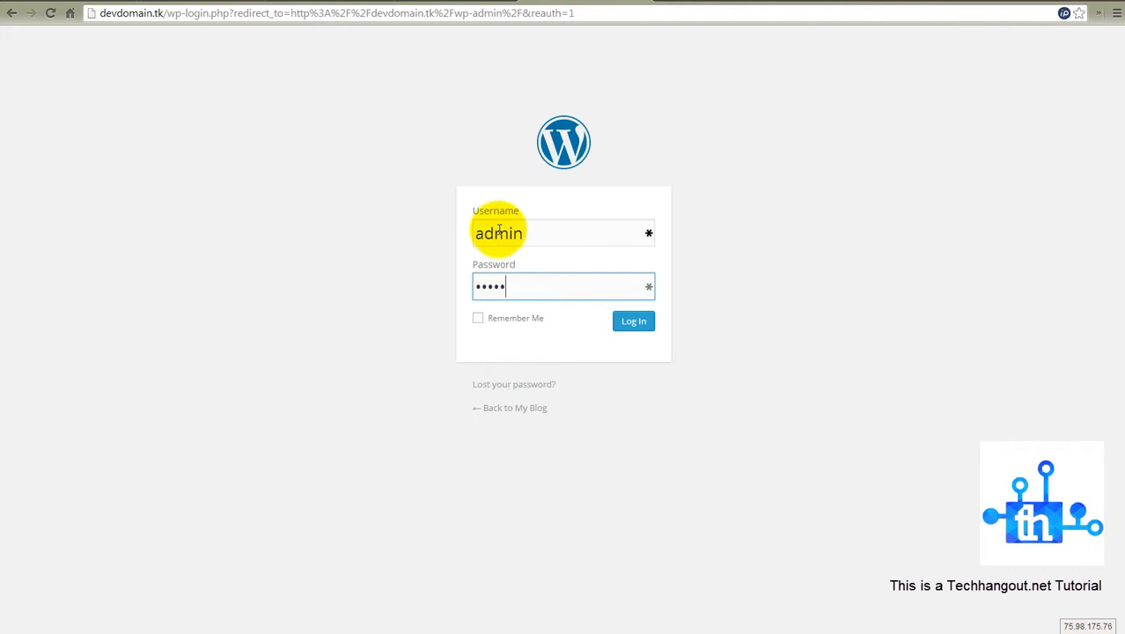
pyautogui.press('Return')
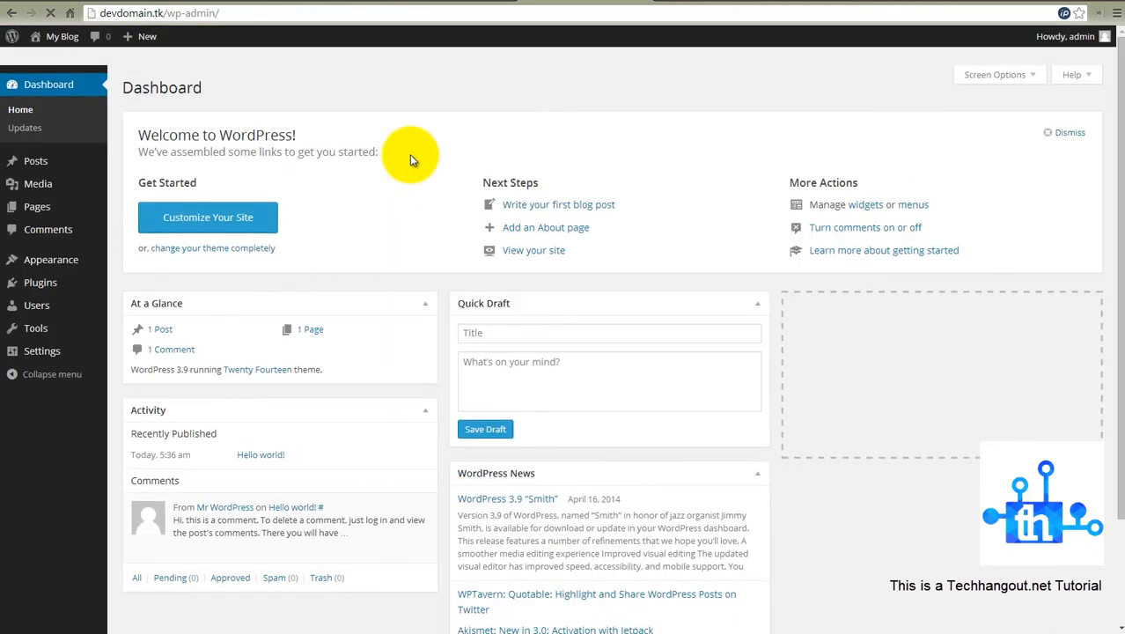
pyautogui.click(1059, 39)
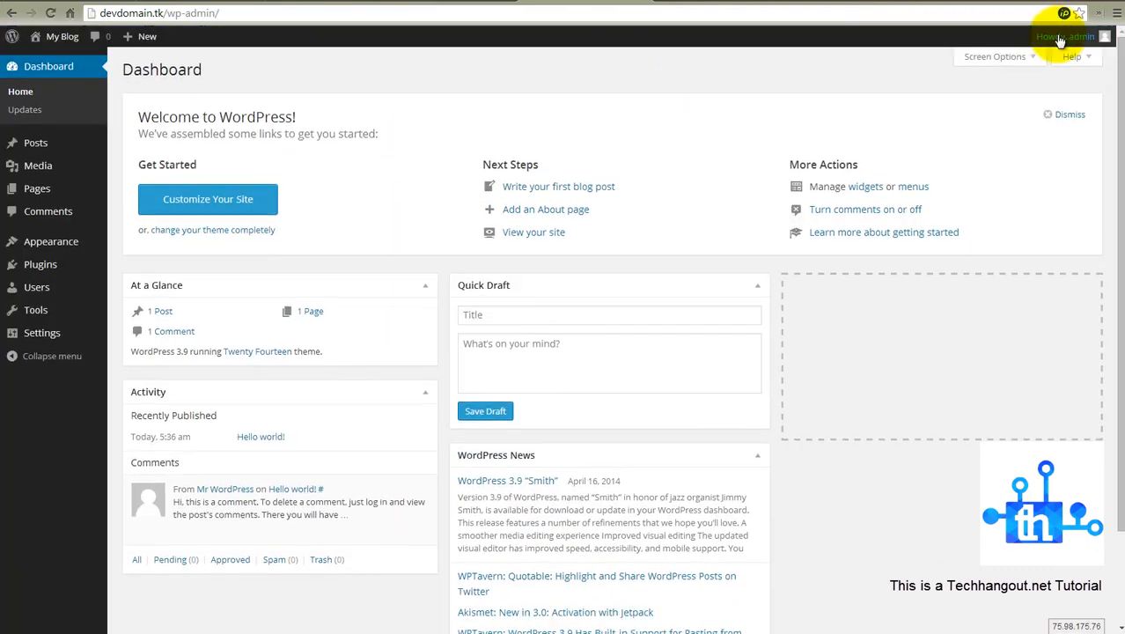